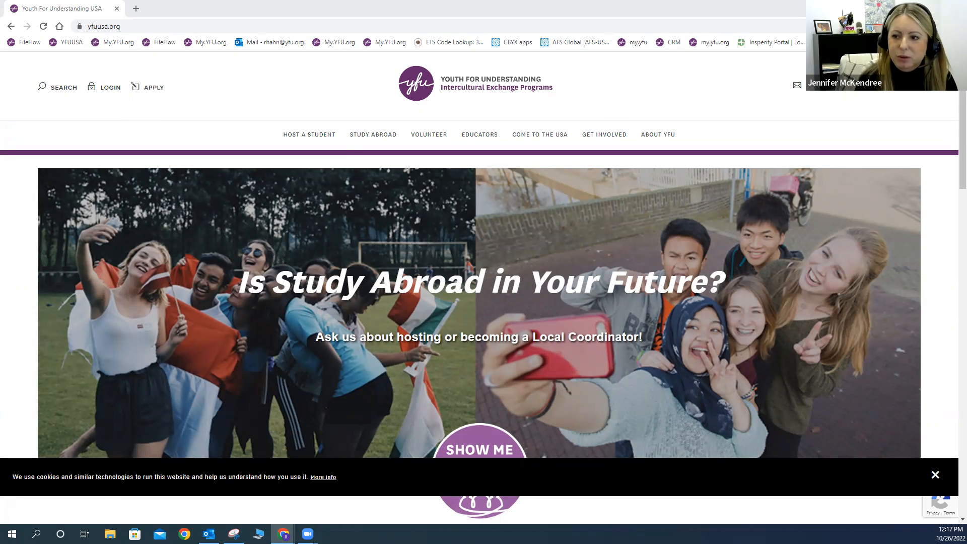
Step: Show the STUDY ABROAD dropdown in the top navigation bar
mouse_move(366, 133)
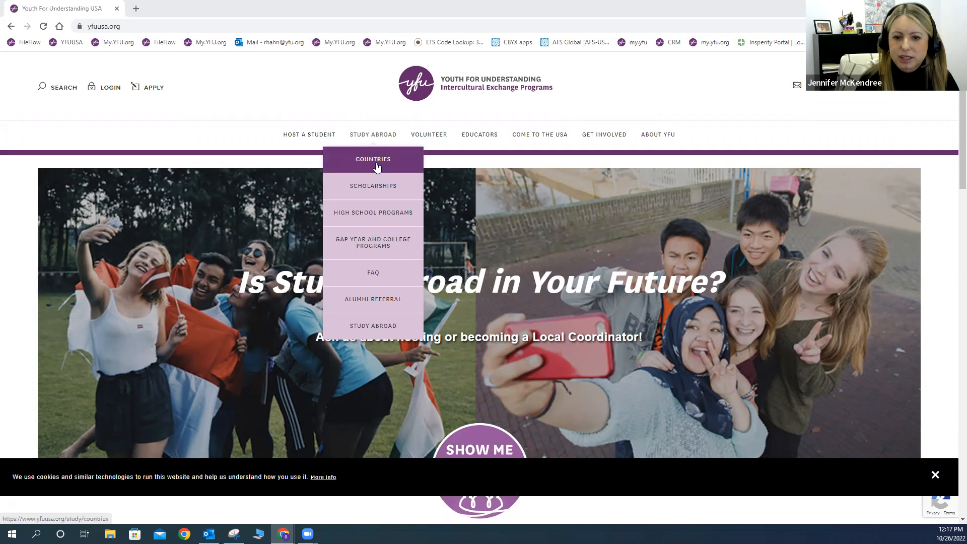
Step: Open the Countries page and choose Spain from the Europe & Africa destinations
click(389, 153)
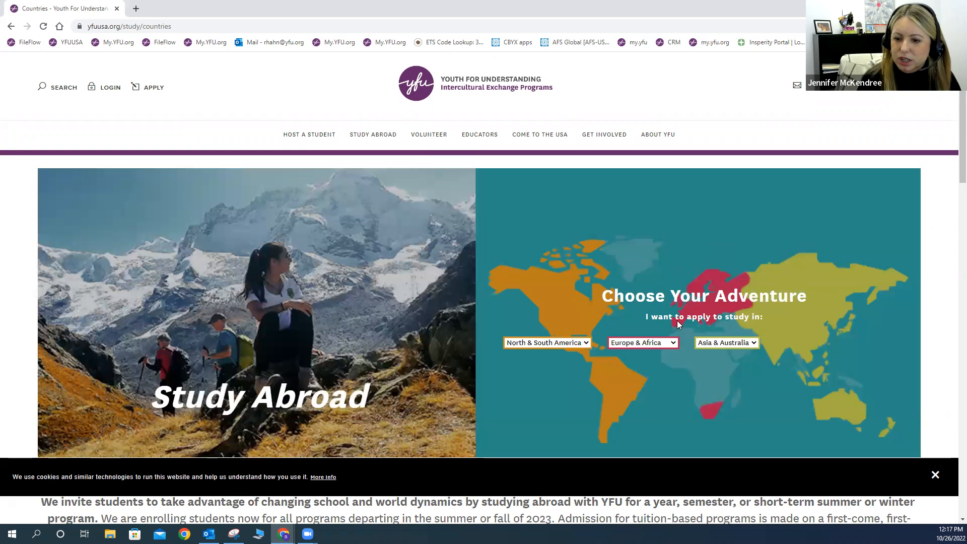
click(645, 343)
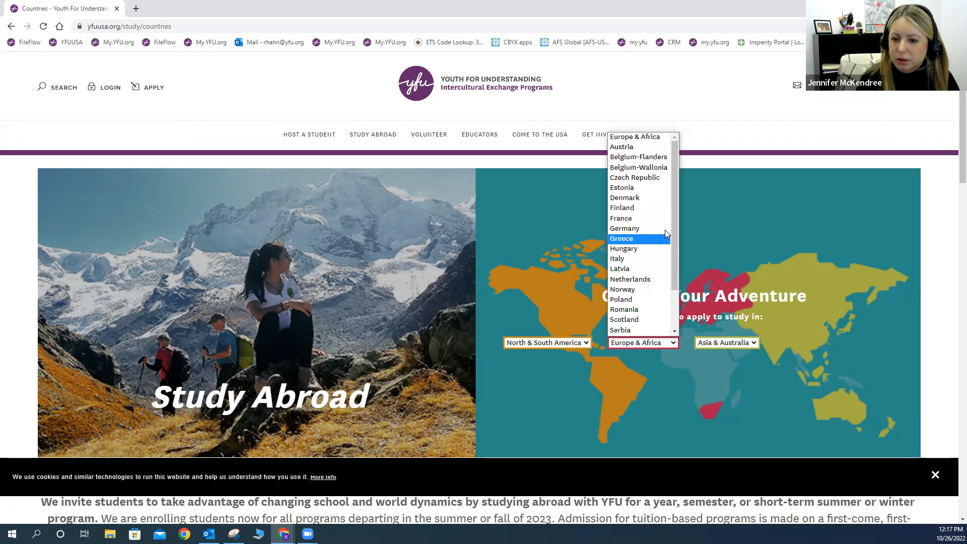
scroll(675, 227, down, 2)
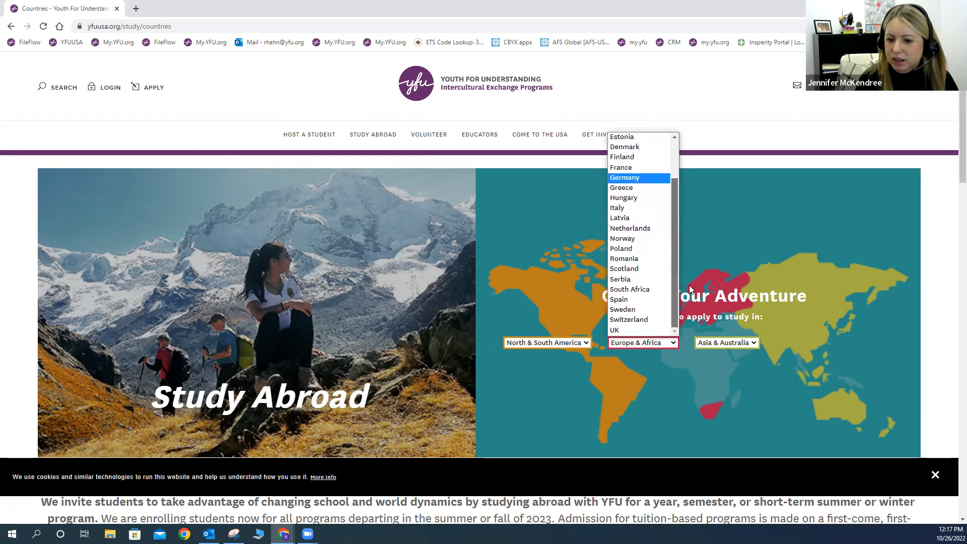
drag(676, 217, 681, 170)
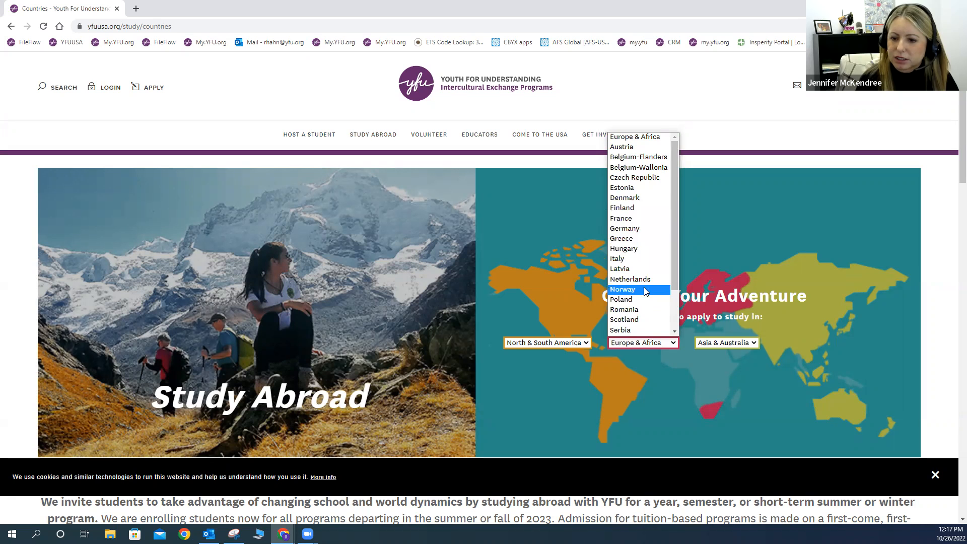
scroll(647, 291, down, 2)
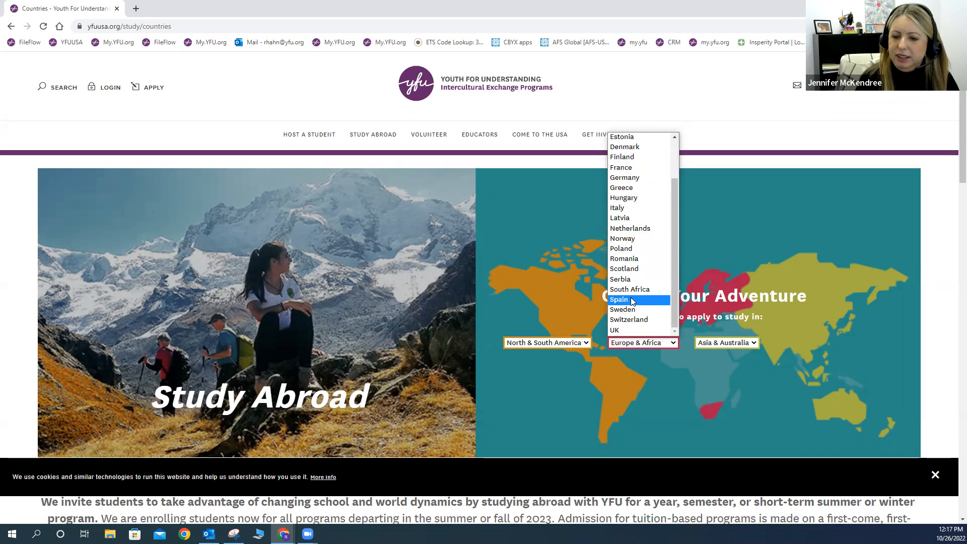
click(634, 300)
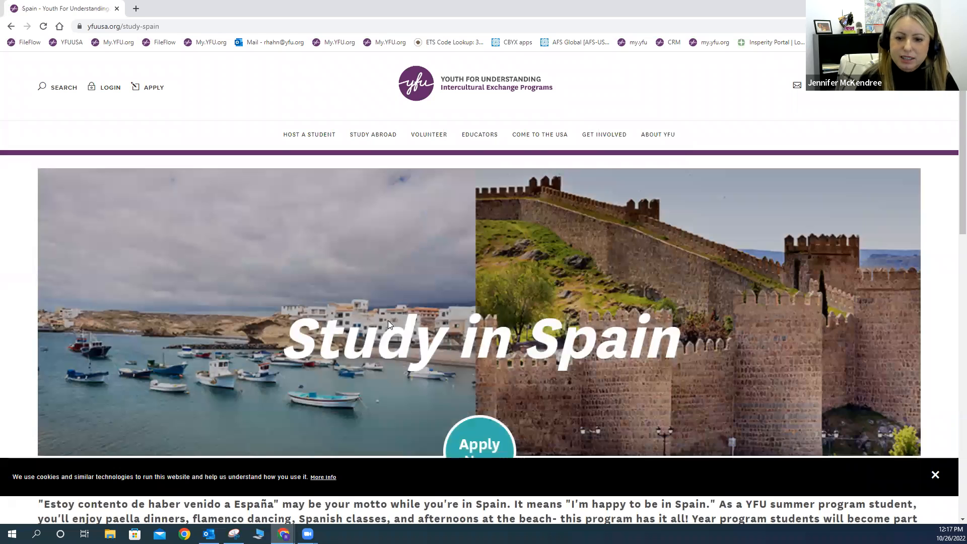
Step: Expand Spain's Programs & Tuition to view prices and deadlines, then return to the top
scroll(388, 325, down, 2)
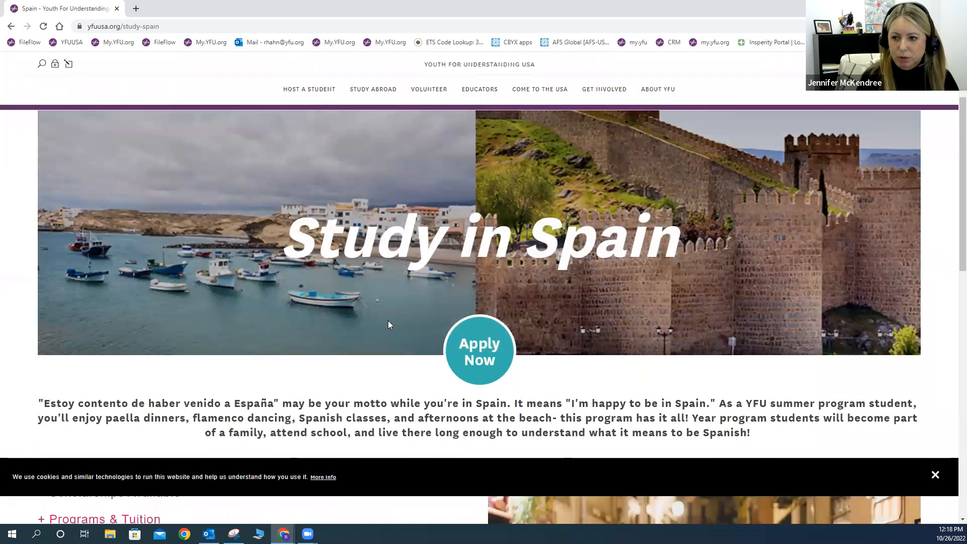
scroll(388, 325, down, 3)
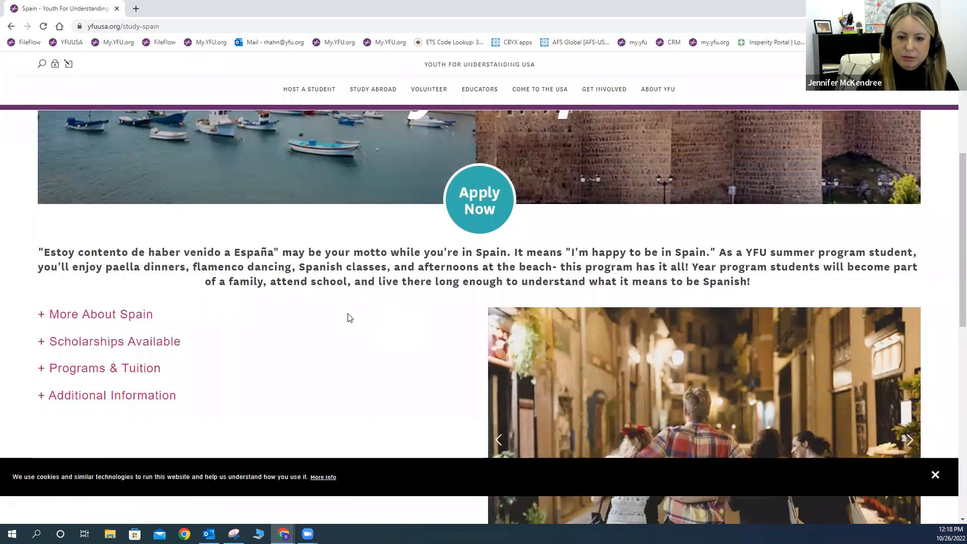
scroll(121, 278, down, 2)
click(123, 274)
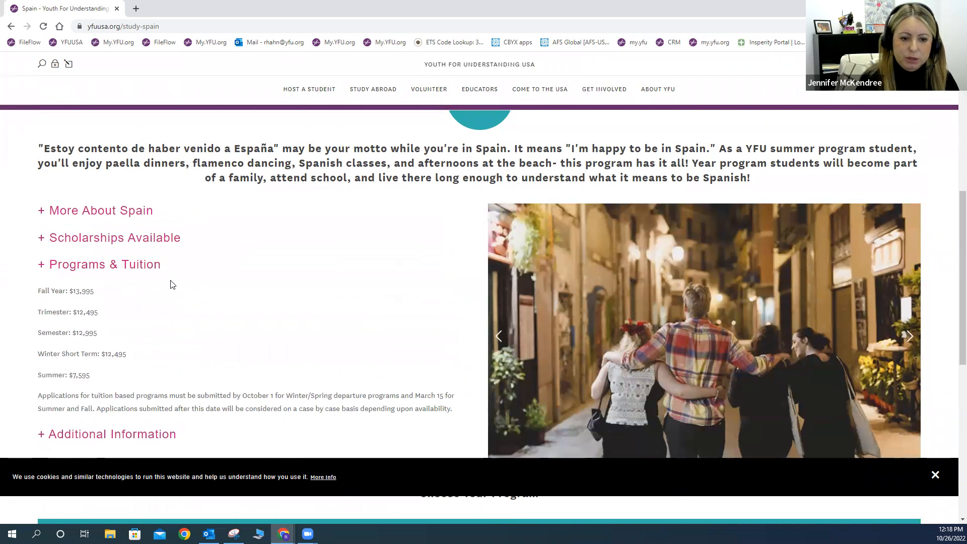
scroll(170, 283, down, 1)
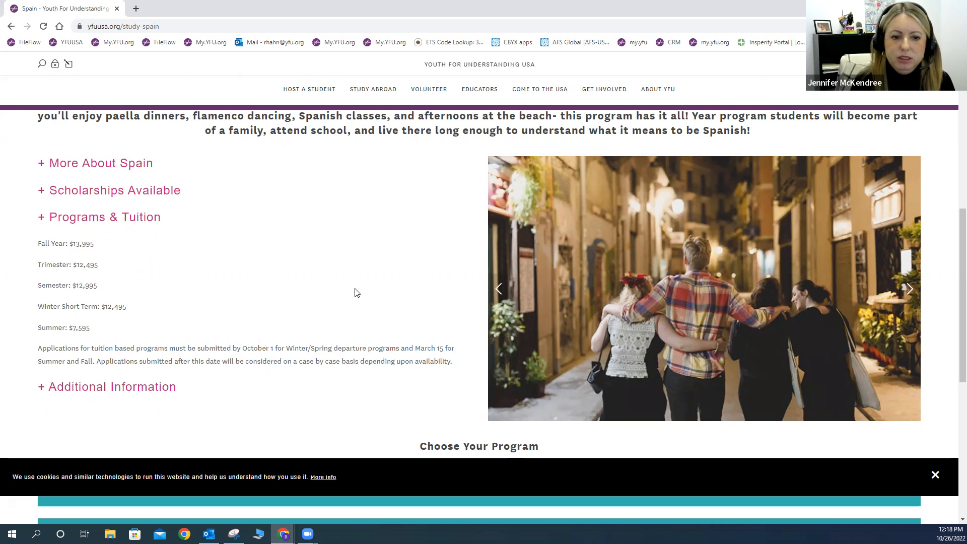
scroll(356, 293, up, 7)
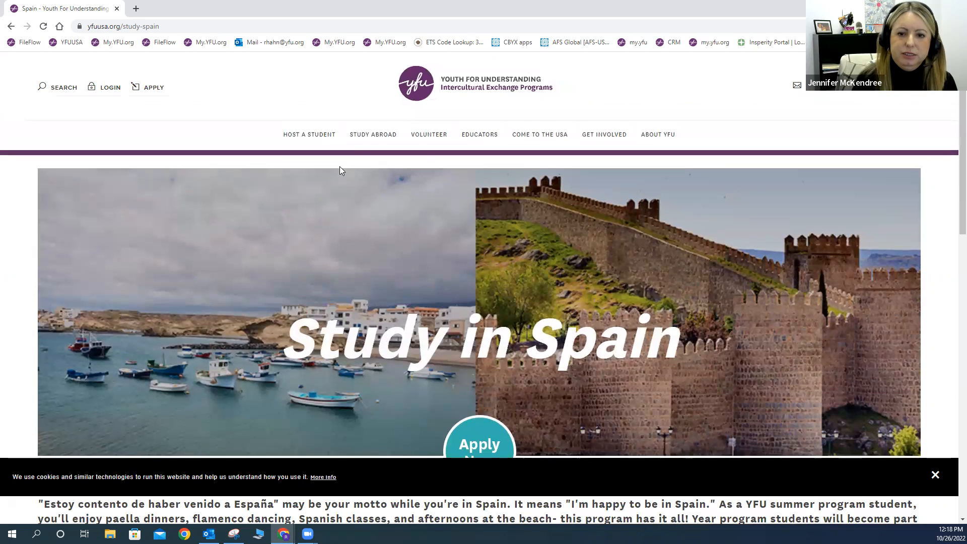
mouse_move(373, 134)
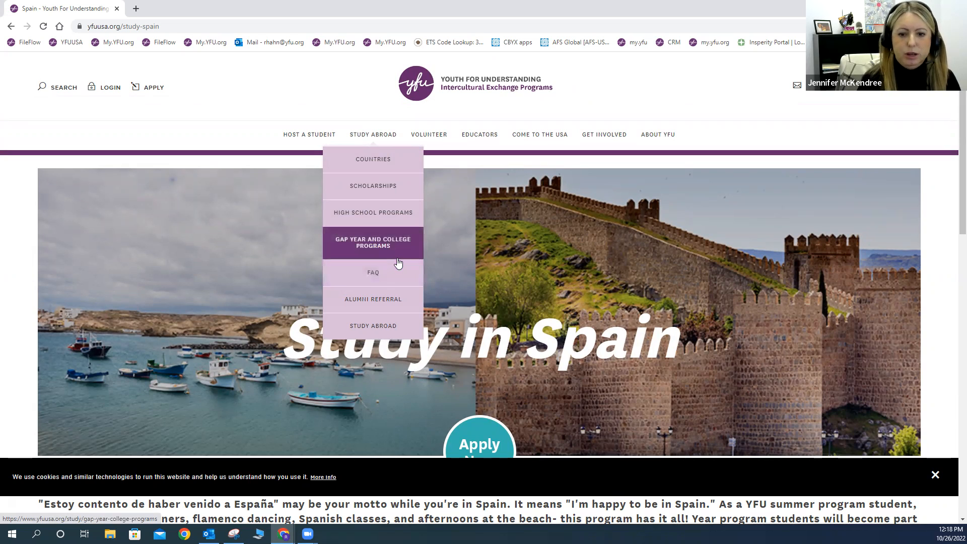
Step: Start a new application from the APPLY link in the page header
click(156, 88)
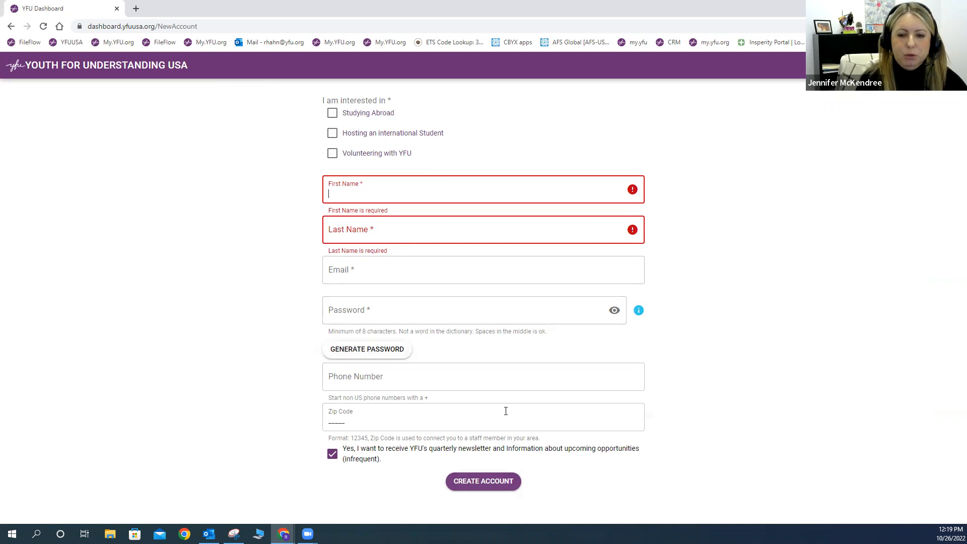
click(115, 28)
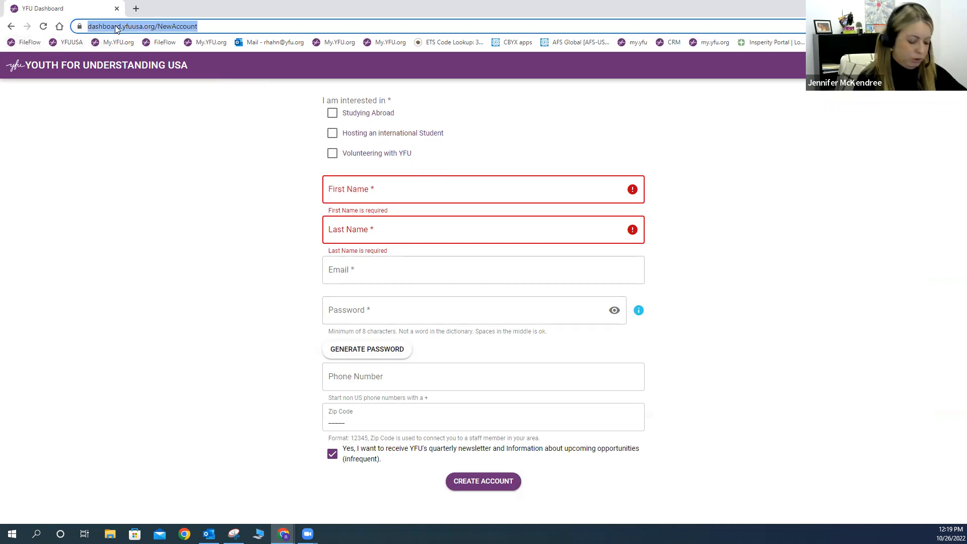
text(www.yfuusa.org)
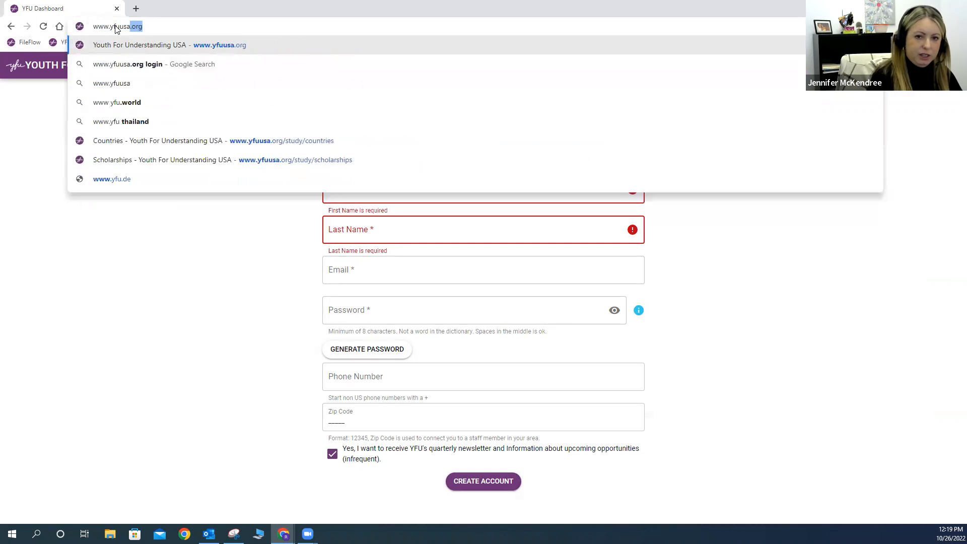
key(Return)
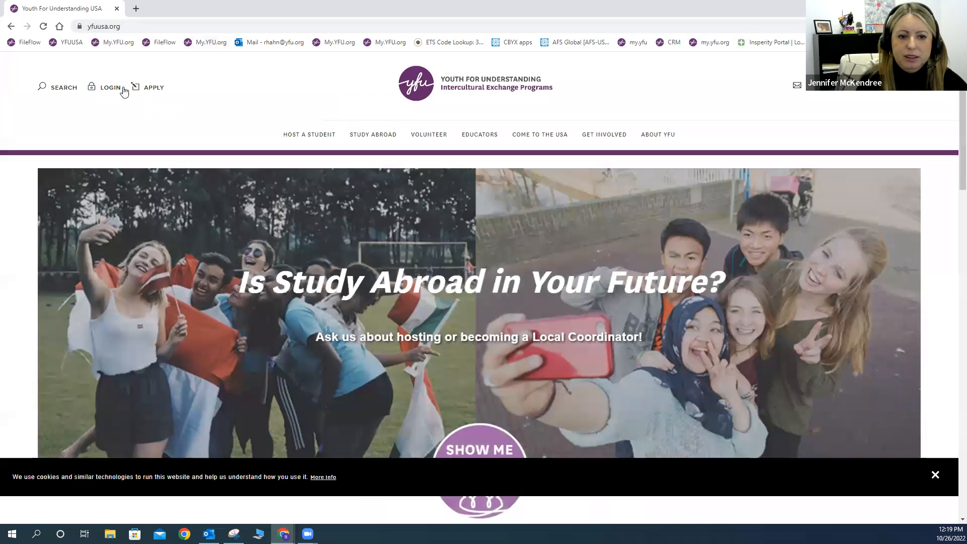
click(124, 91)
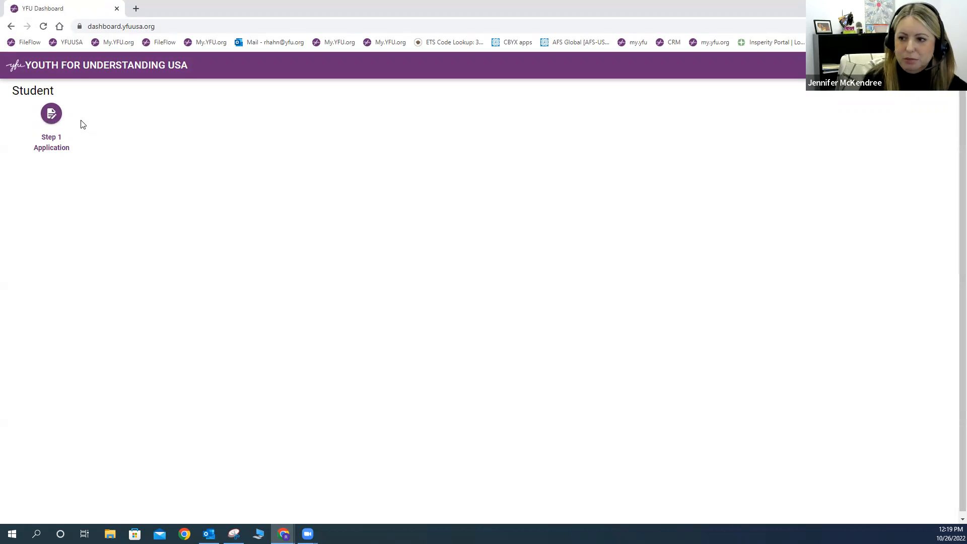
click(52, 115)
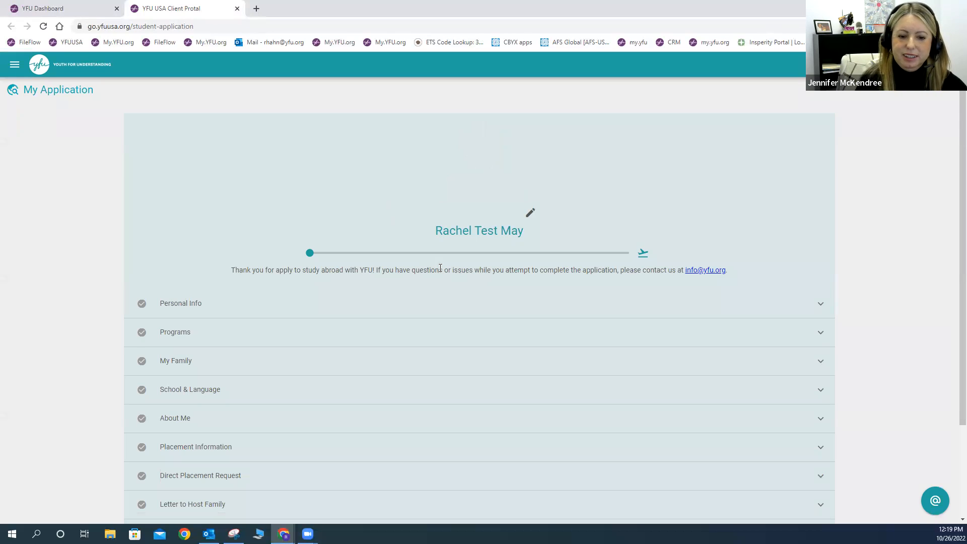
Step: Try uploading headshot.JPG from the Desktop as the portrait photo
scroll(440, 269, down, 2)
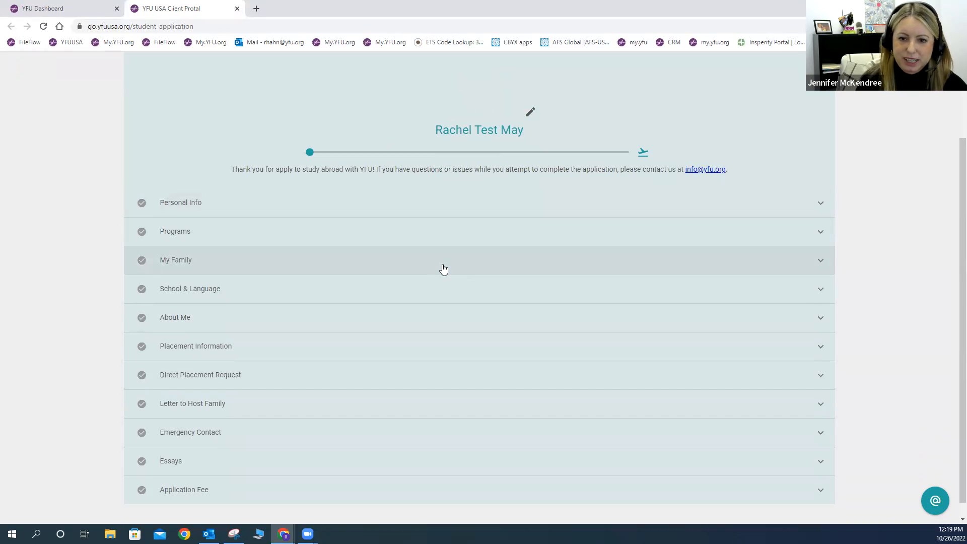
scroll(485, 229, up, 2)
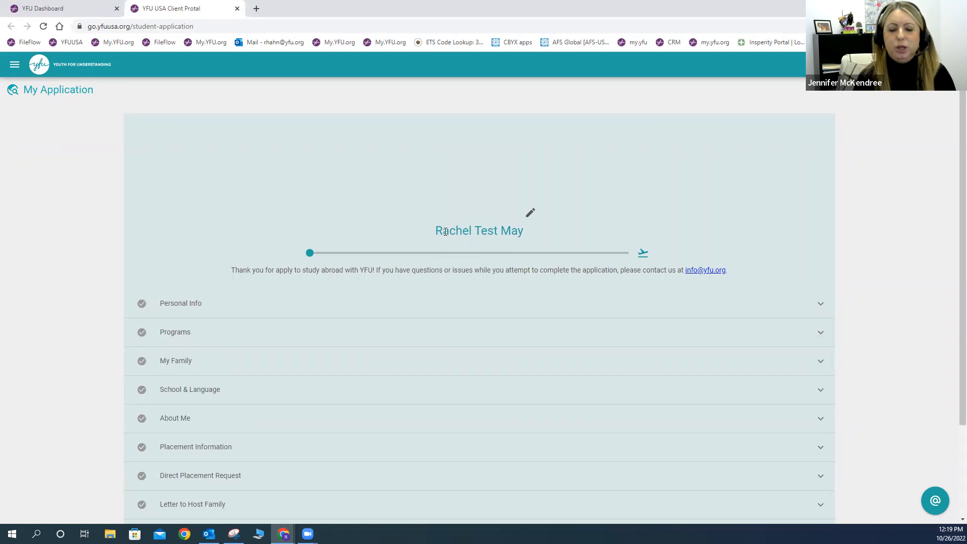
click(531, 212)
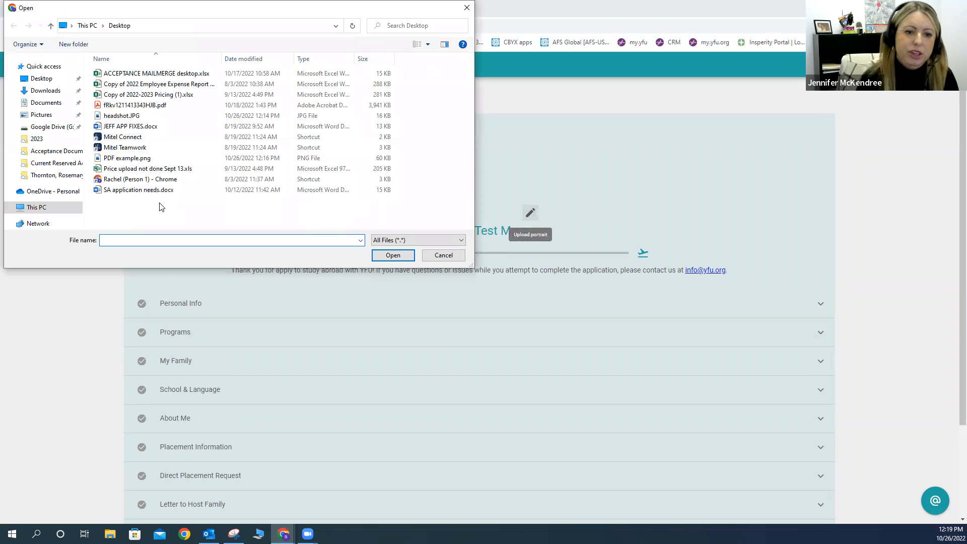
click(43, 78)
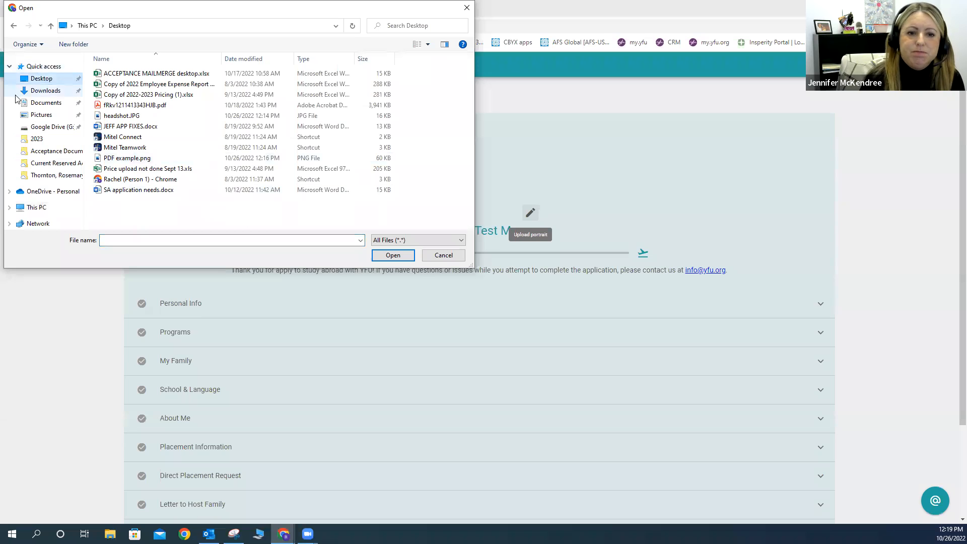
double_click(115, 118)
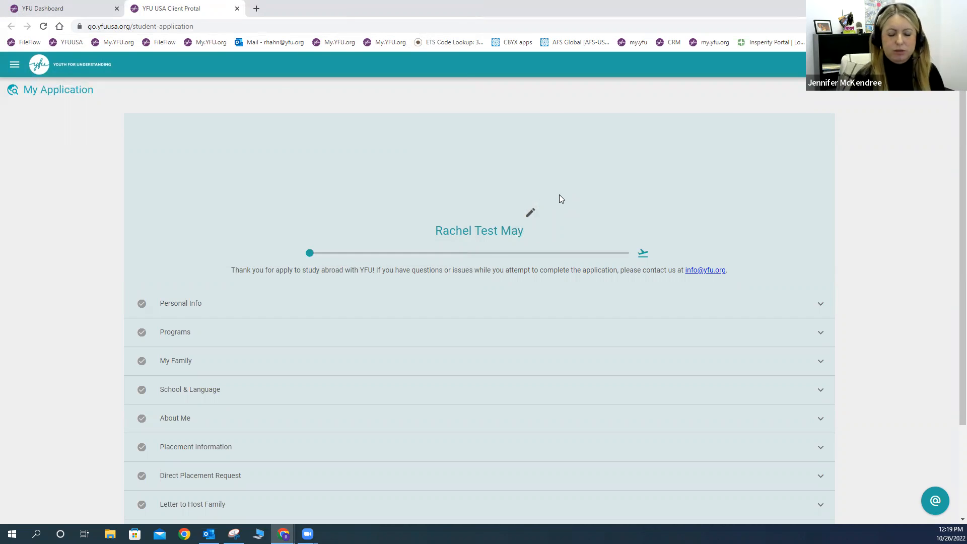
click(531, 212)
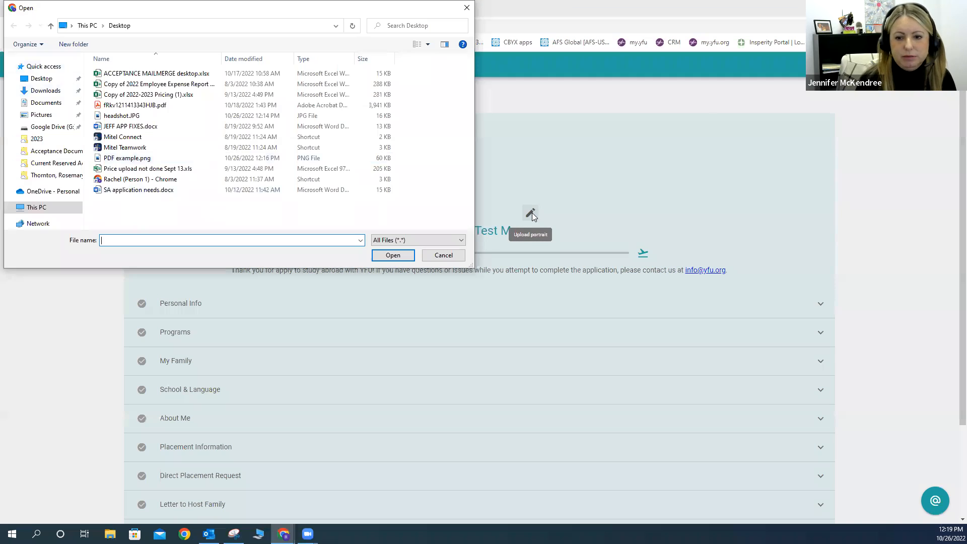
double_click(126, 116)
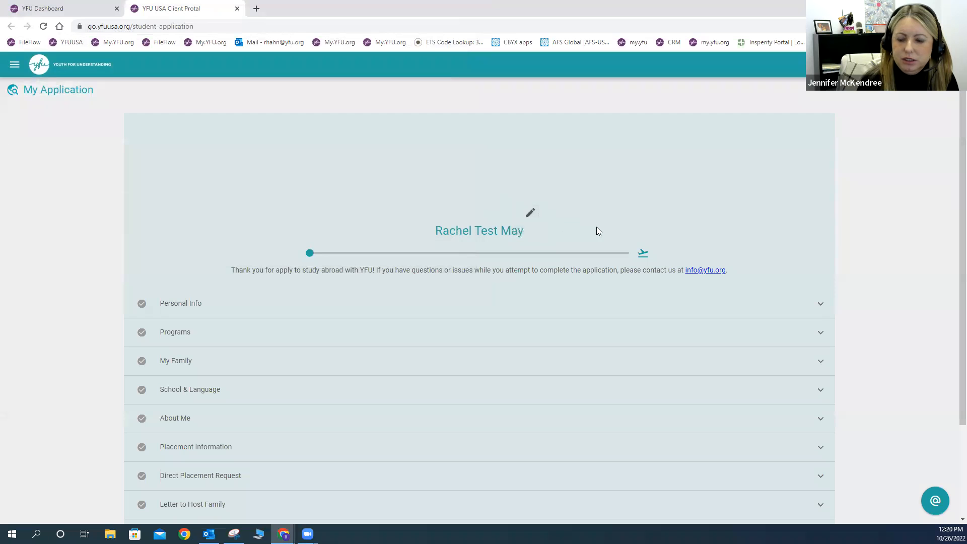
Step: Reload the application page and upload headshot.JPG as the portrait again
scroll(585, 250, down, 2)
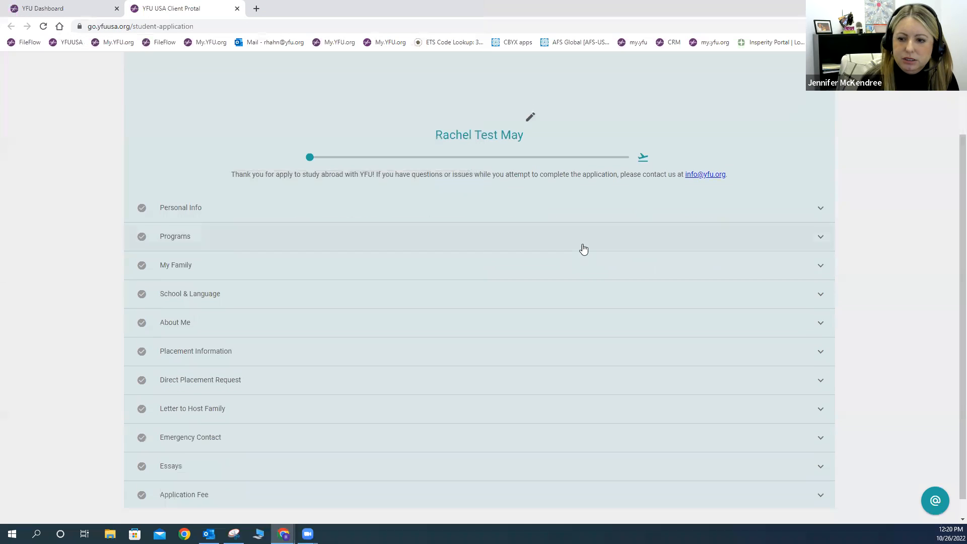
click(205, 27)
key(Return)
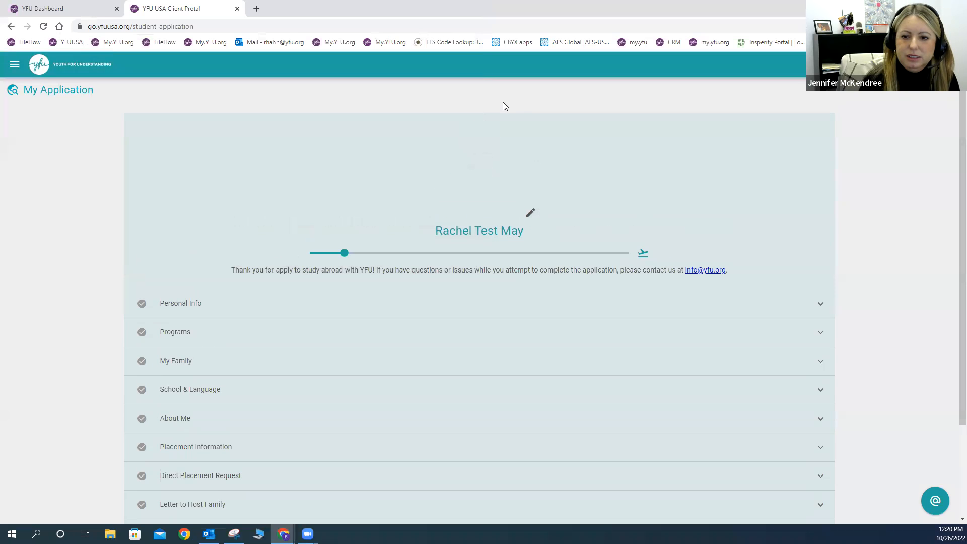
right_click(499, 182)
click(480, 182)
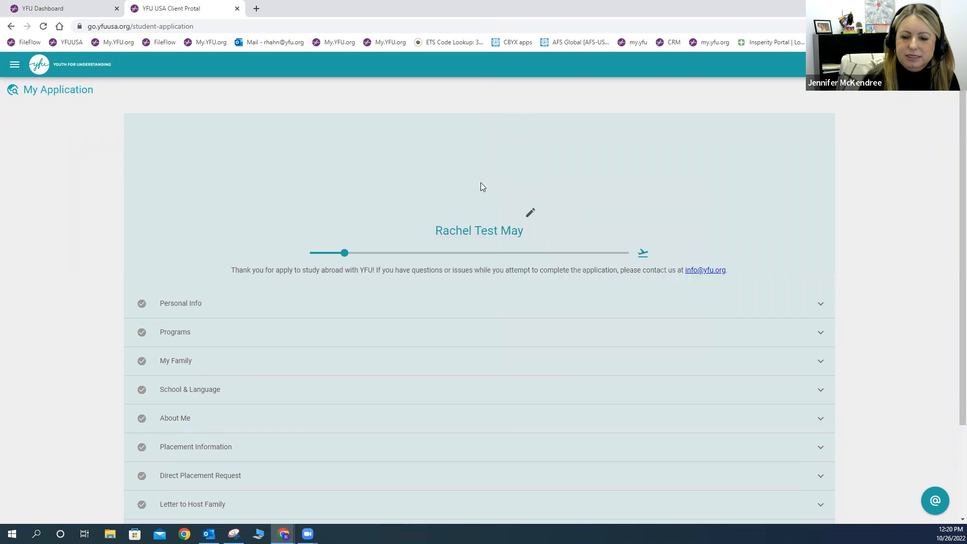
click(532, 213)
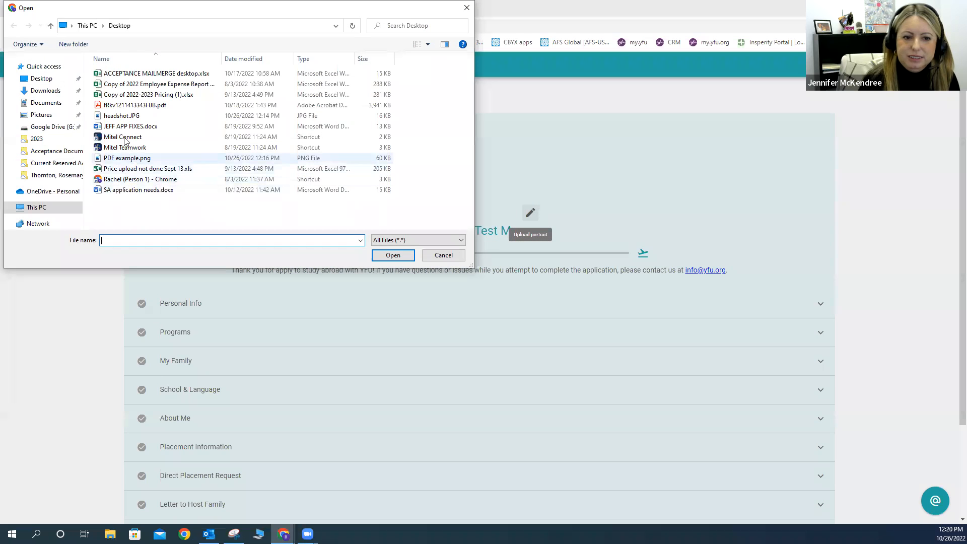
click(124, 116)
key(Return)
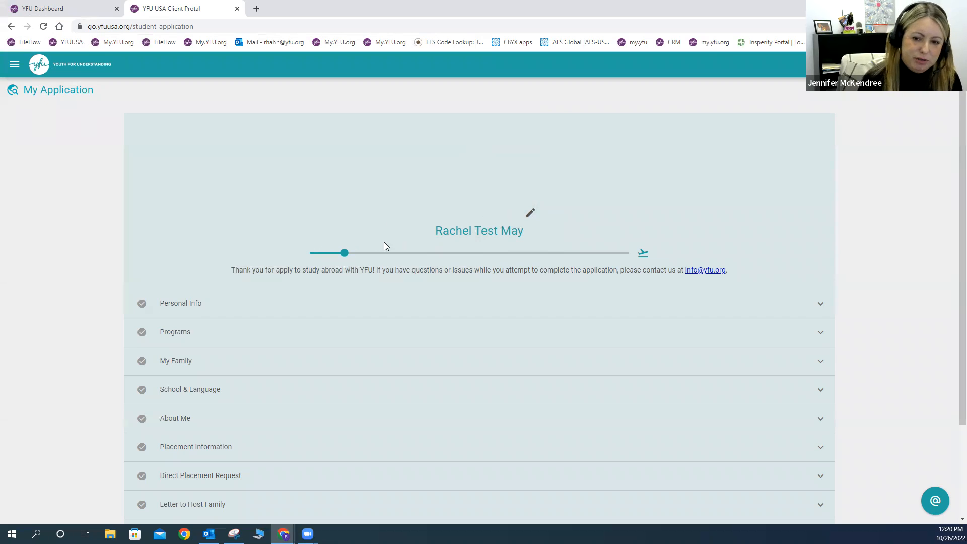
Step: Expand the Personal Info section and review its cards
click(371, 300)
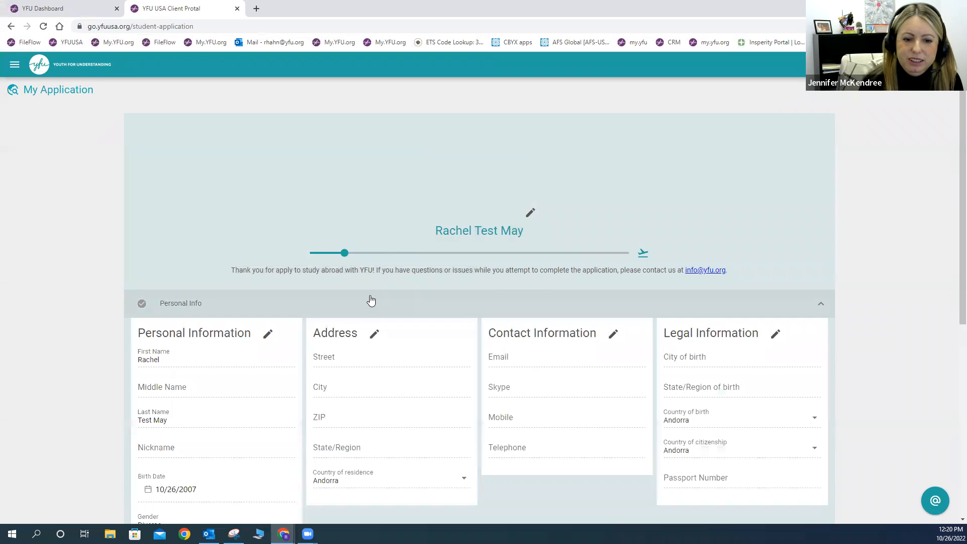
scroll(372, 297, down, 3)
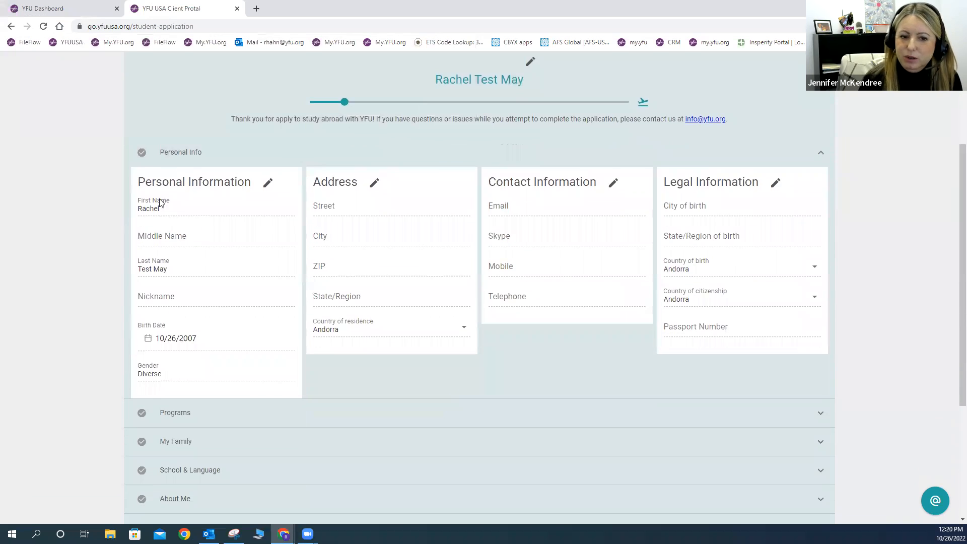
scroll(162, 259, down, 4)
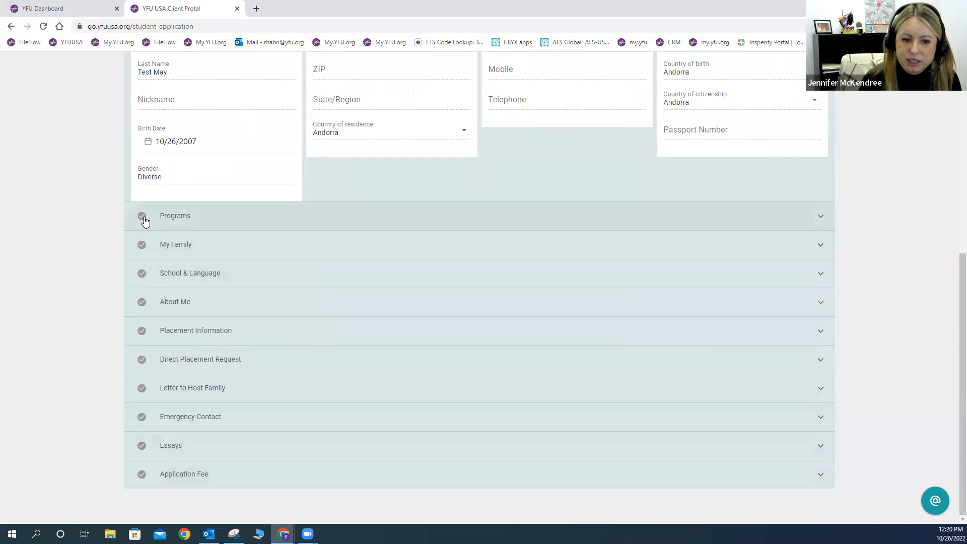
scroll(282, 327, up, 4)
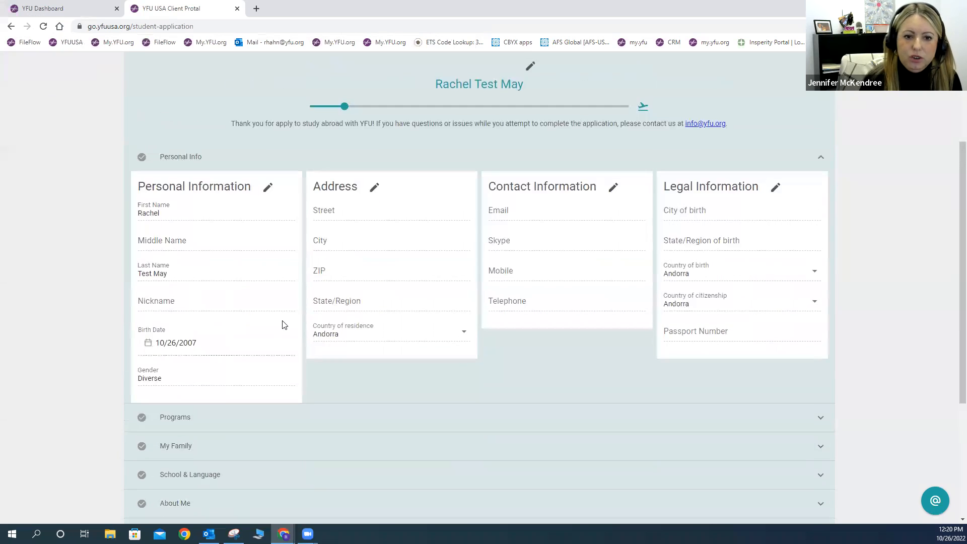
click(267, 188)
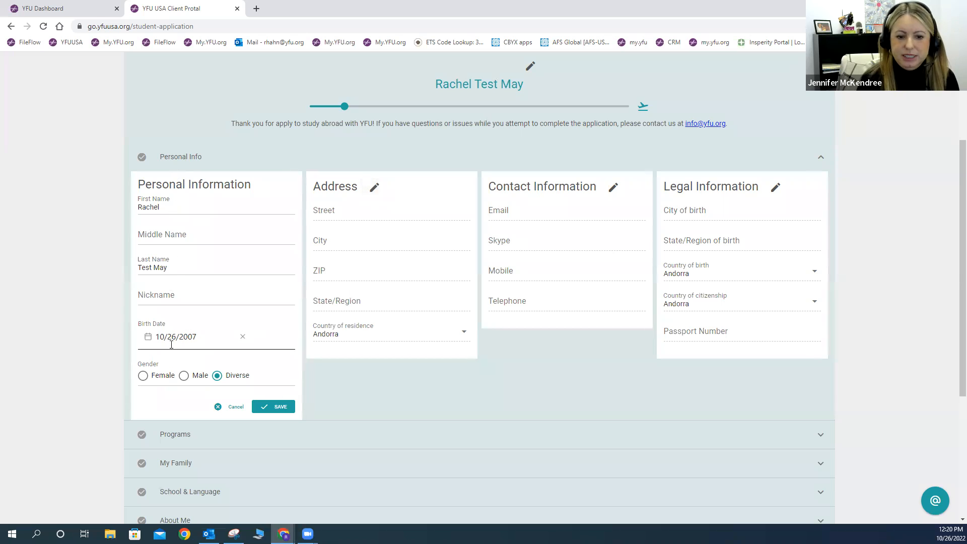
click(197, 338)
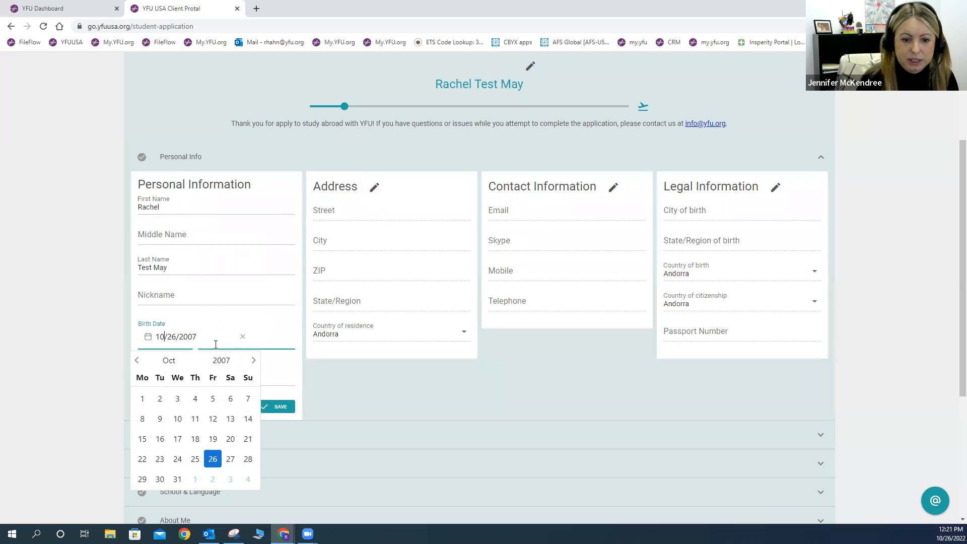
click(216, 302)
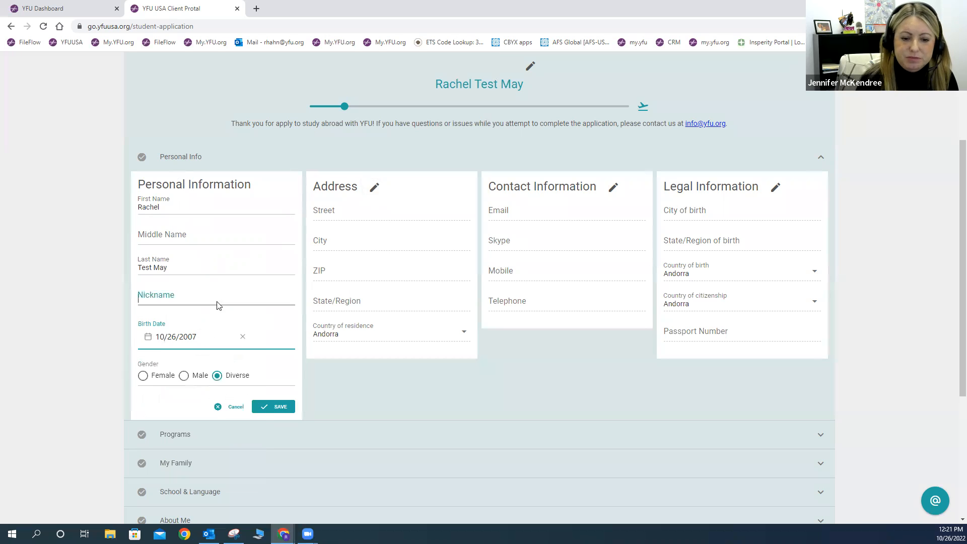
click(144, 375)
click(265, 408)
click(372, 189)
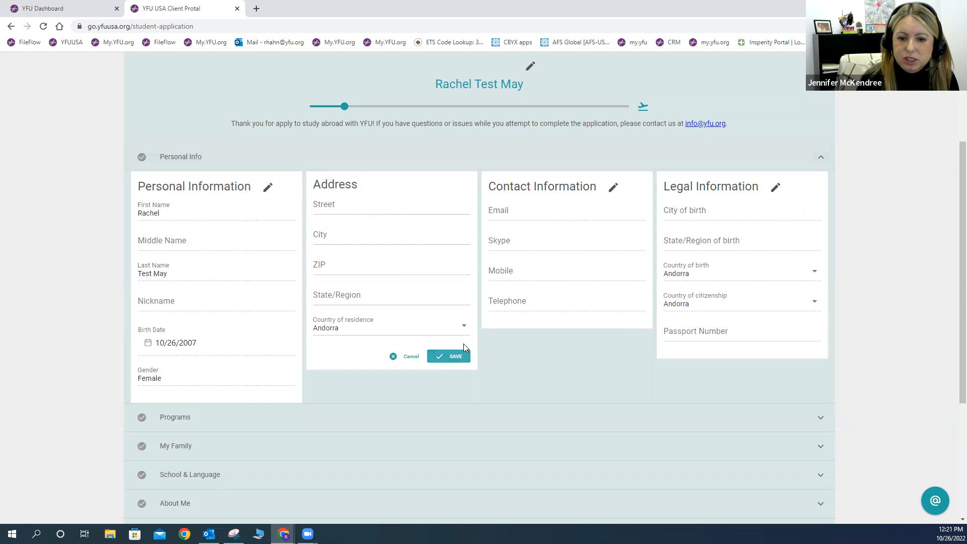
Step: Reload the stuck page, expand Personal Info, and reopen the Address card for editing
click(452, 356)
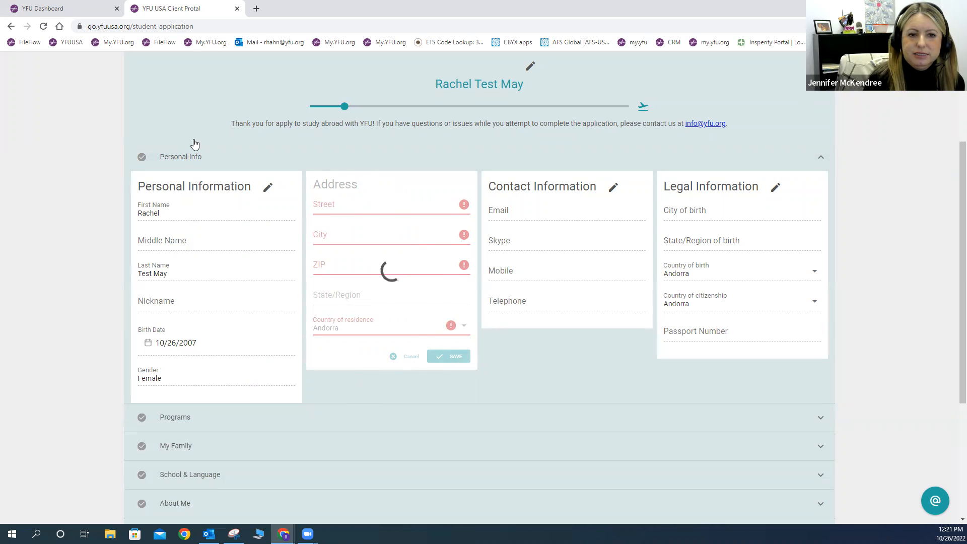
key(ctrl+l)
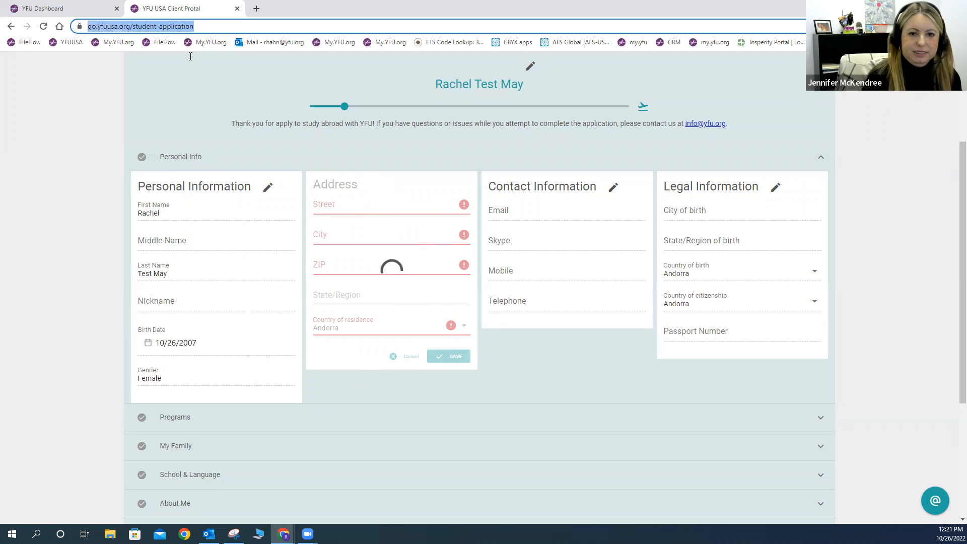
key(Return)
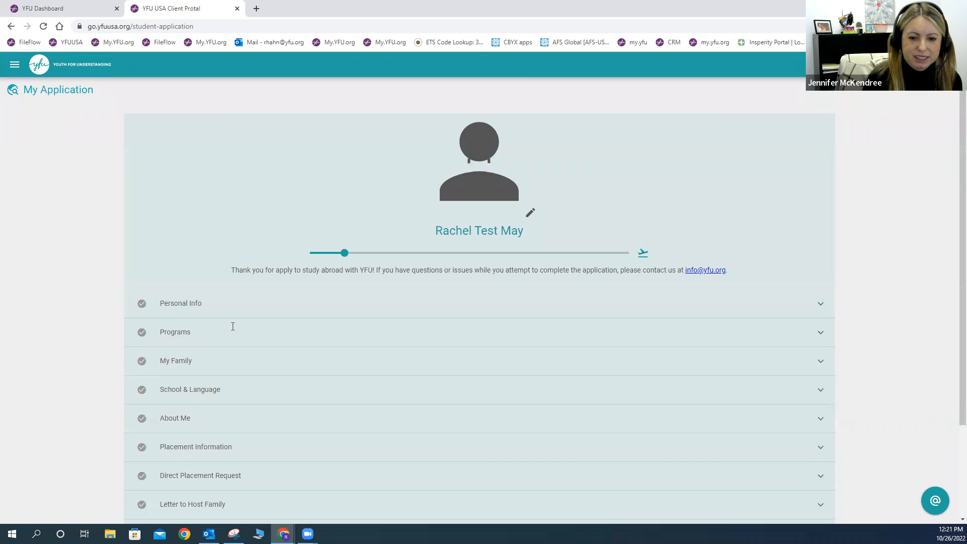
click(179, 310)
scroll(404, 365, down, 2)
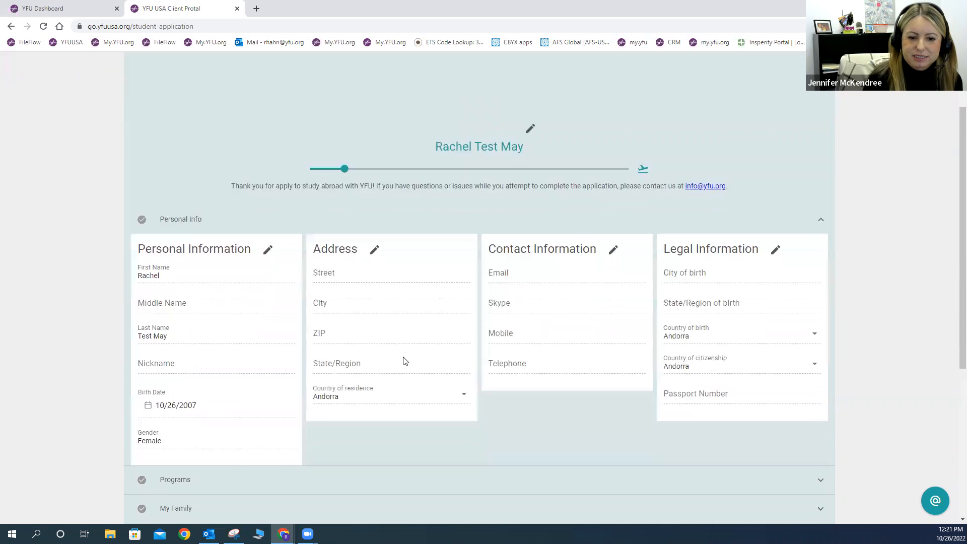
click(374, 233)
Step: Fill in the street, city, ZIP and state MI, choose USA as residence country, and save
click(340, 253)
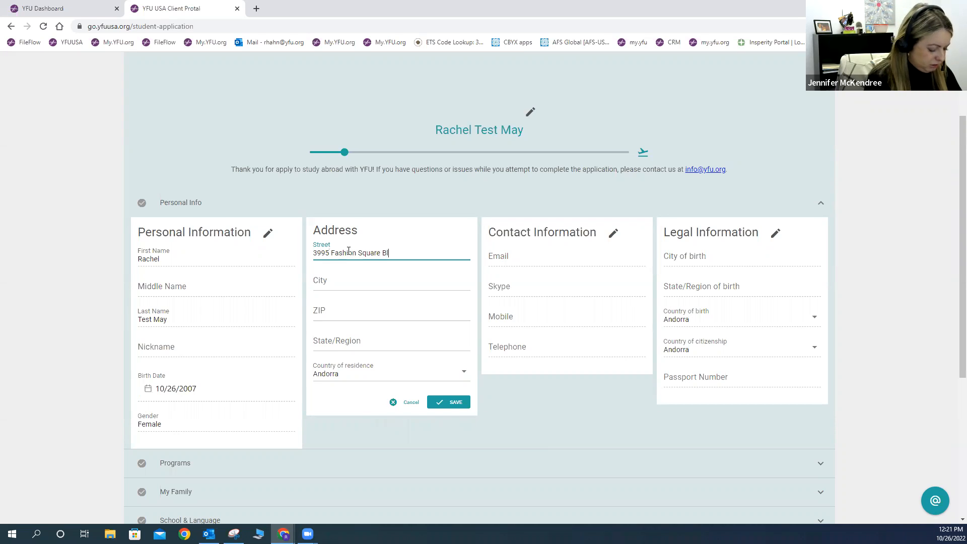
click(347, 278)
text(Saginaw)
click(347, 308)
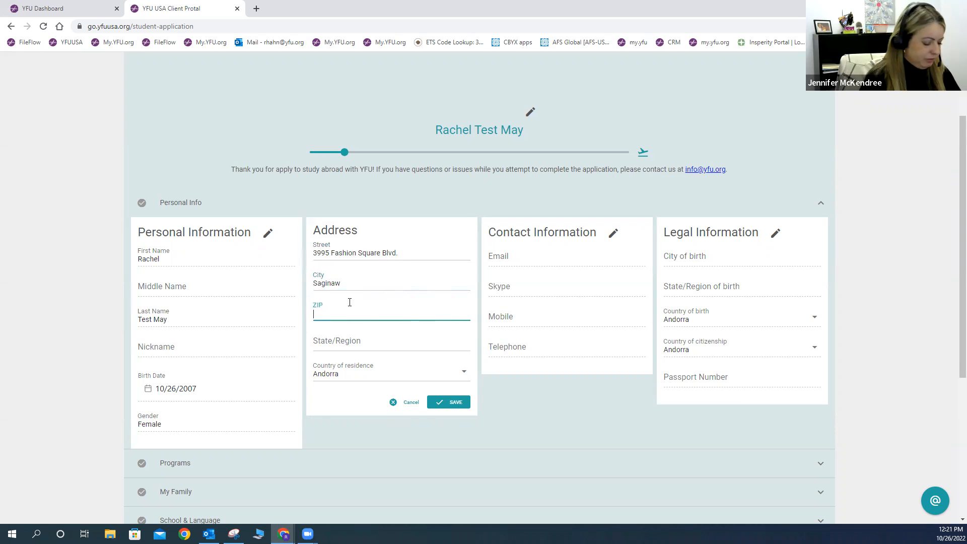
click(362, 347)
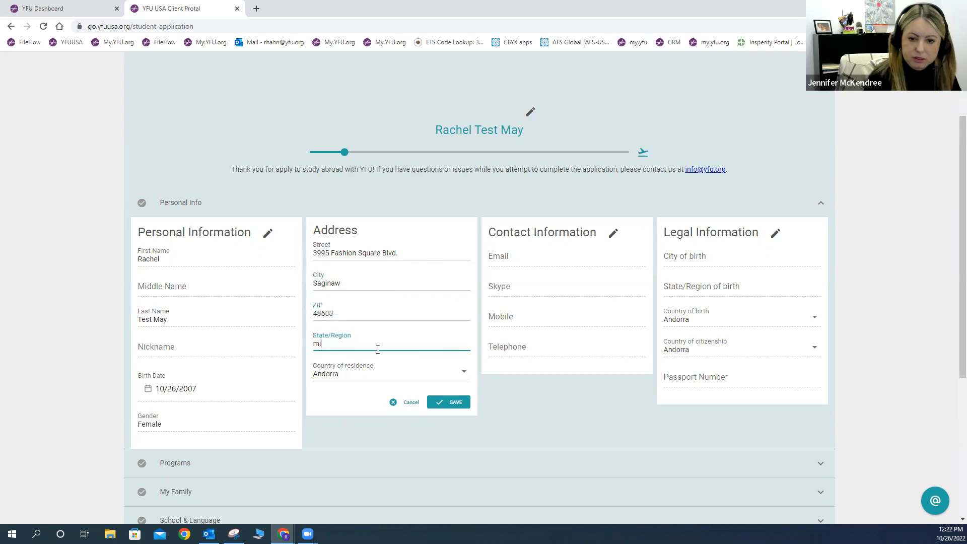
click(422, 379)
drag(467, 78, 468, 351)
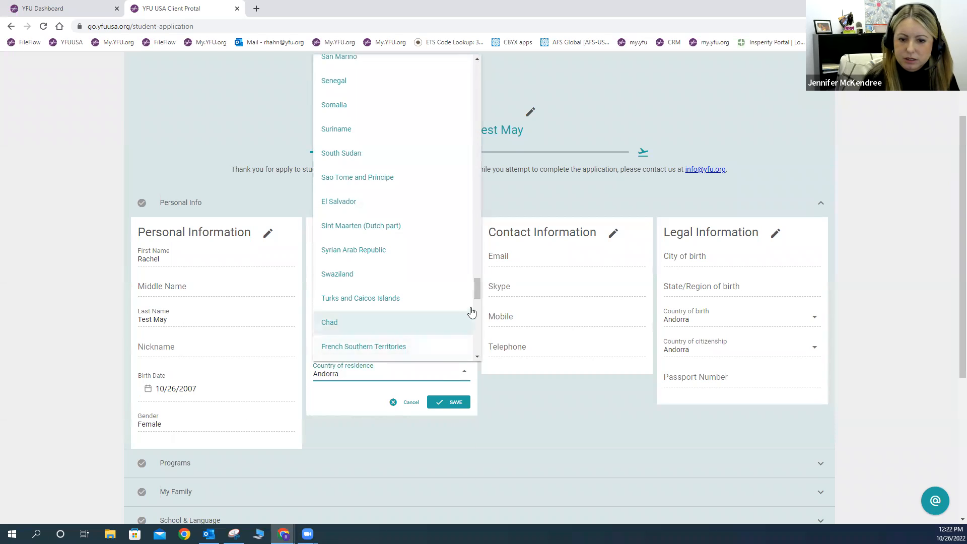
drag(475, 289, 479, 334)
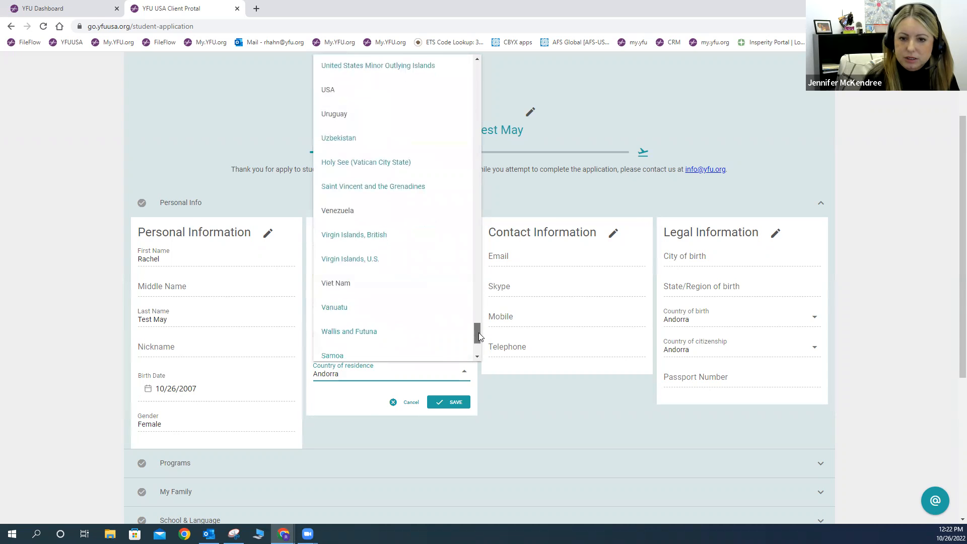
click(353, 91)
click(451, 402)
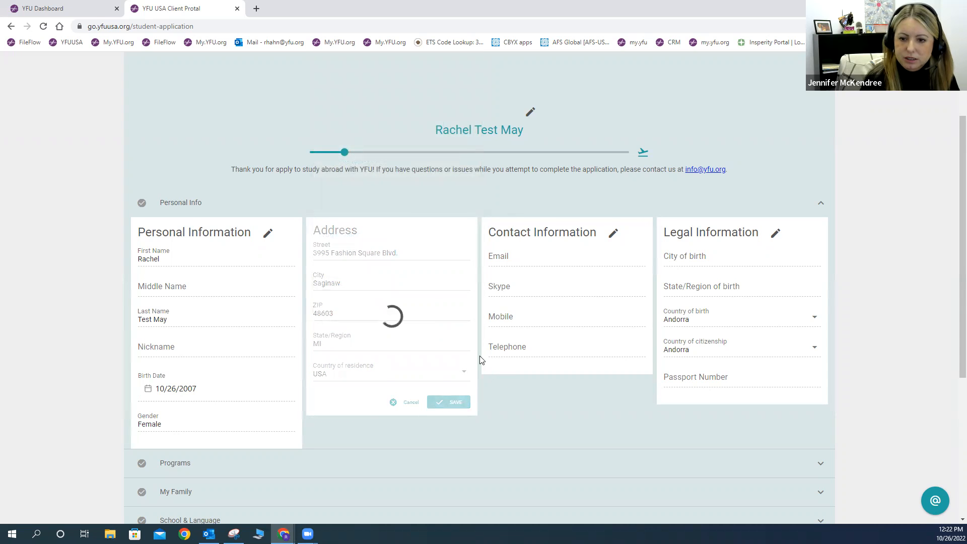
Step: Enter the contact e-mail and mobile number in Contact Information and save it
click(612, 233)
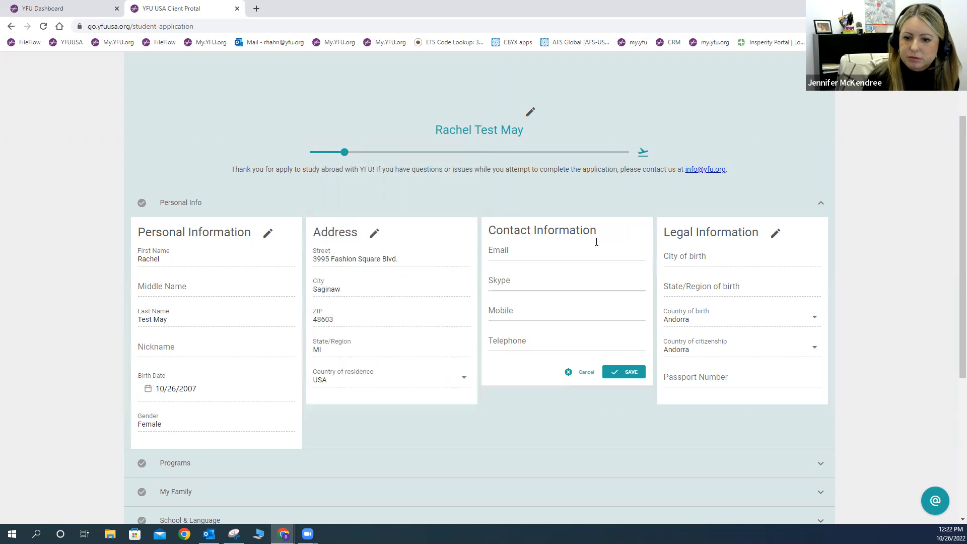
click(523, 255)
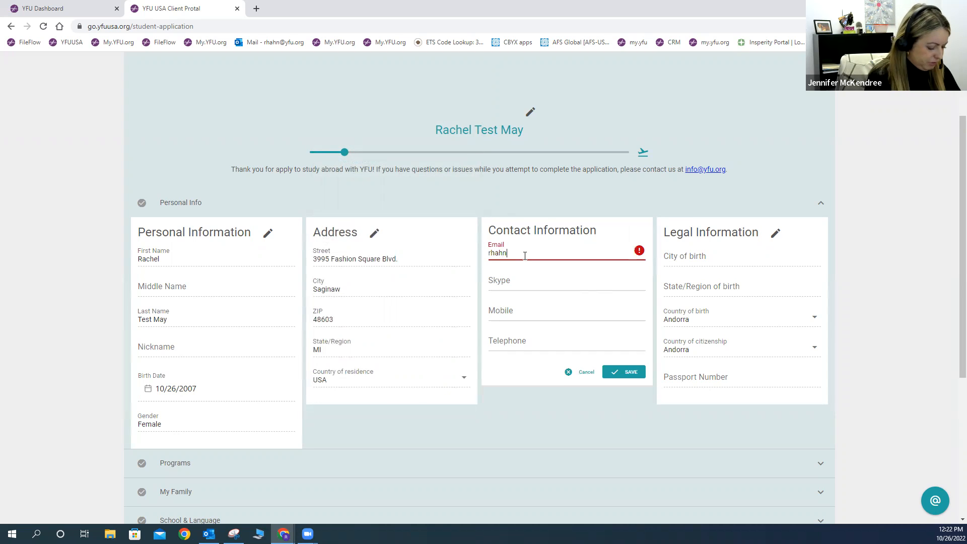
key(Tab)
key(Tab)
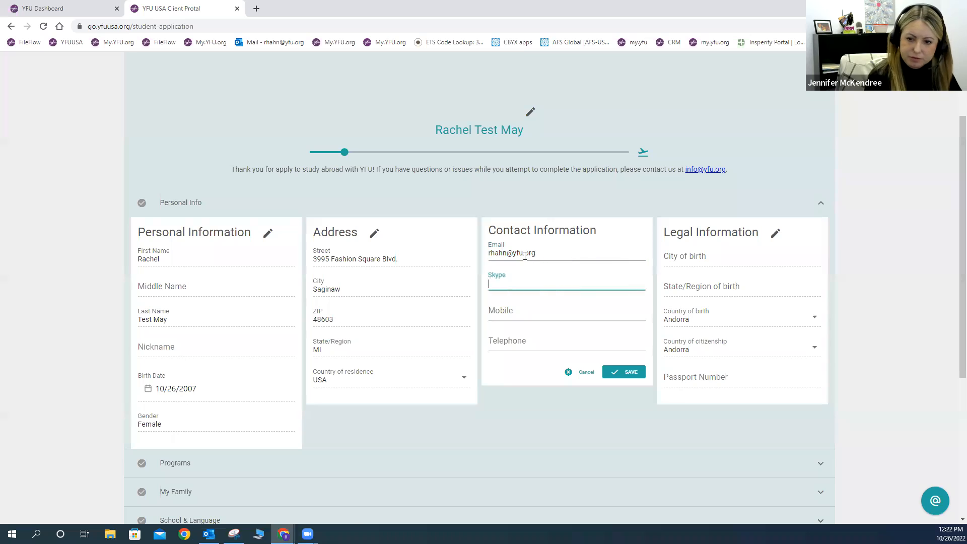
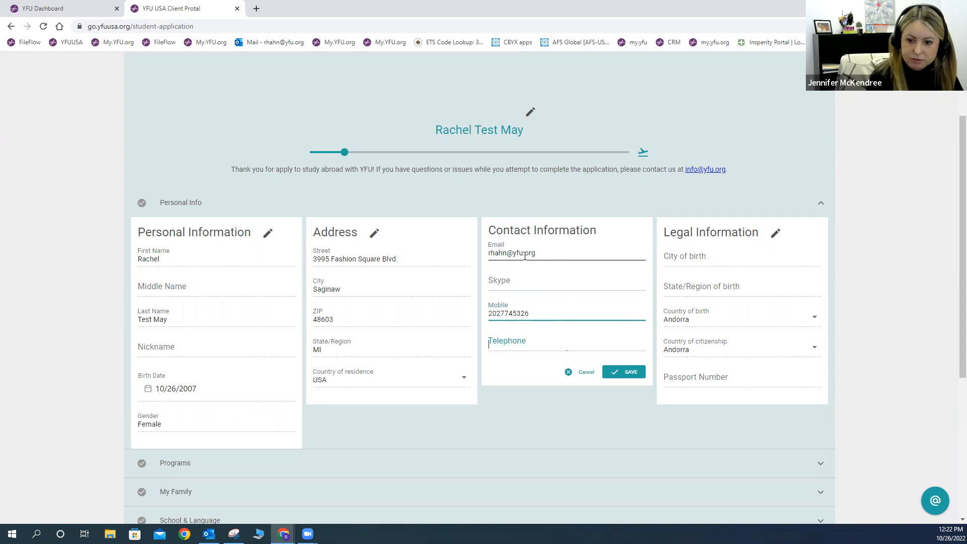
click(640, 373)
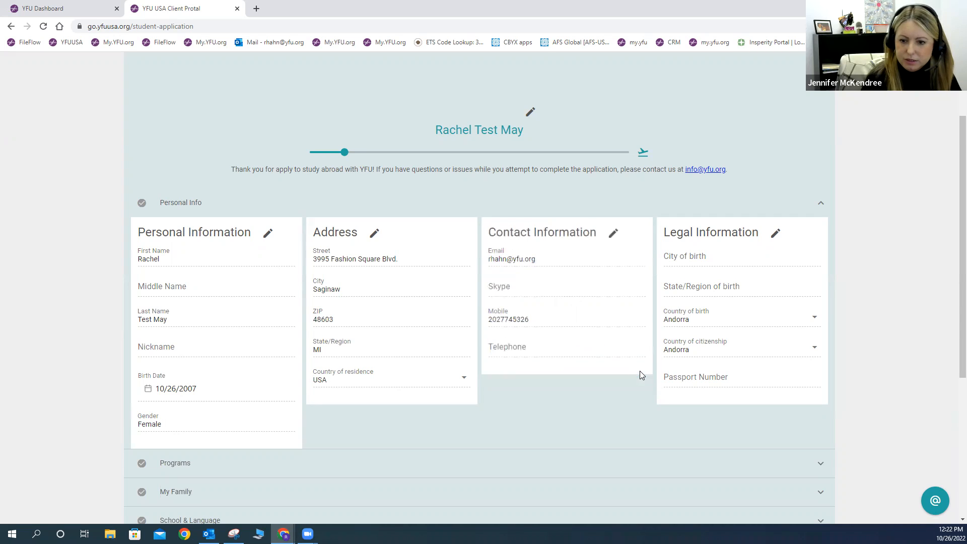
click(775, 233)
Step: Enter the city of birth and state MI, and set the country of birth to USA
click(720, 253)
text(Saginaw)
key(Tab)
text(MI)
key(Tab)
click(814, 315)
drag(818, 70, 827, 297)
scroll(765, 191, down, 7)
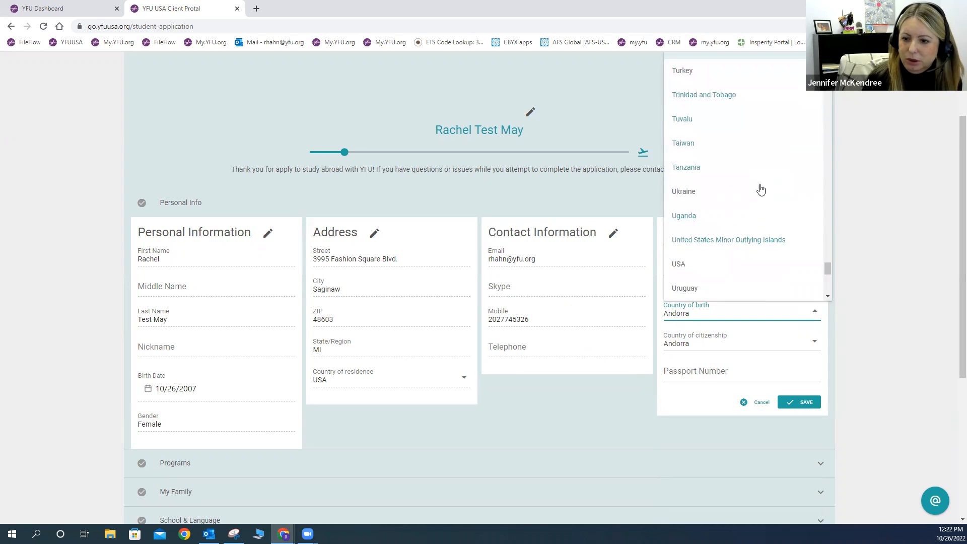
click(697, 265)
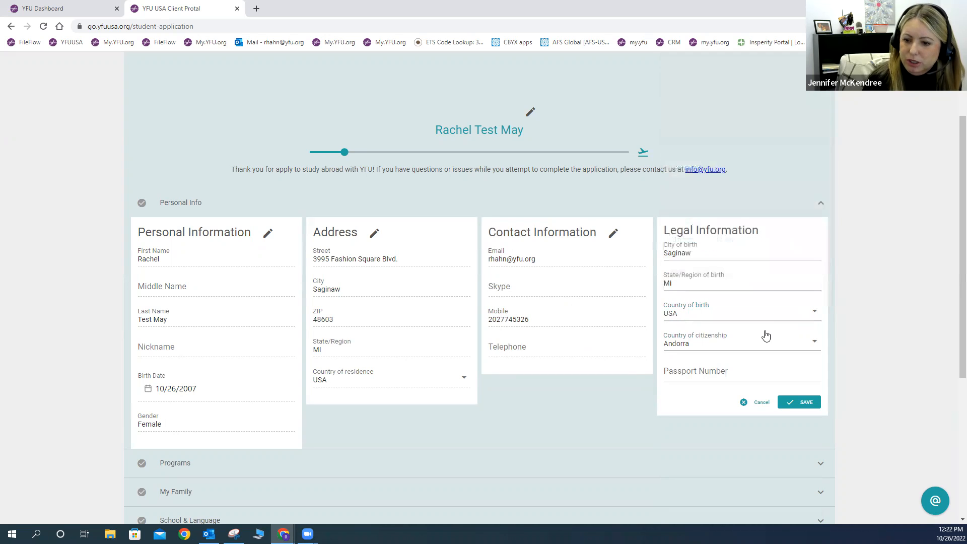
Step: Set citizenship to USA, leave the passport number as unknown, and save Legal Information
click(812, 340)
drag(817, 70, 825, 325)
scroll(779, 261, down, 4)
scroll(715, 274, down, 5)
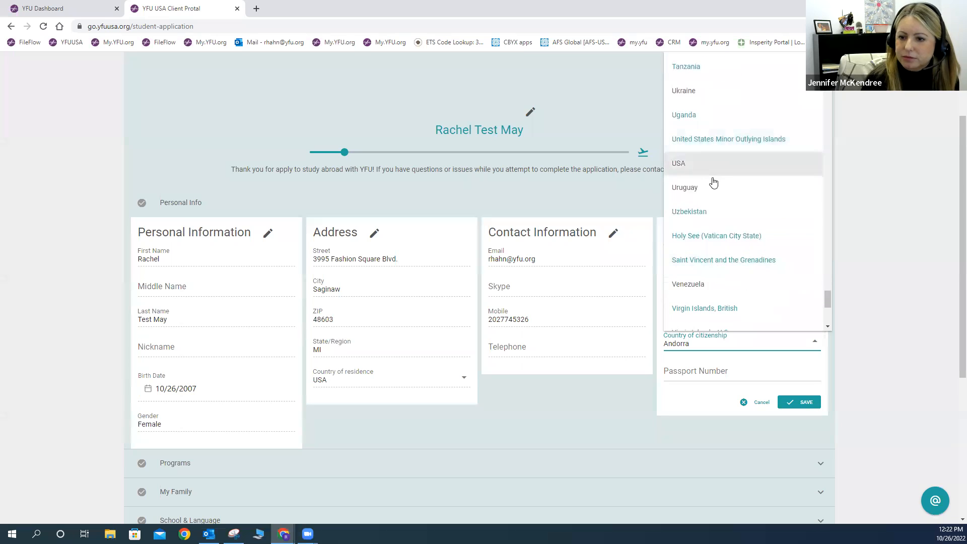
click(712, 174)
click(737, 373)
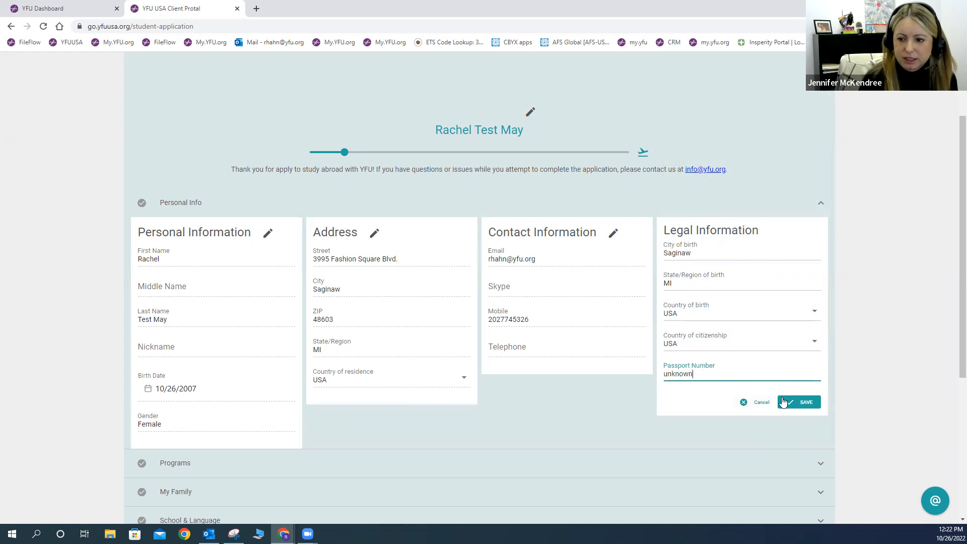
click(803, 402)
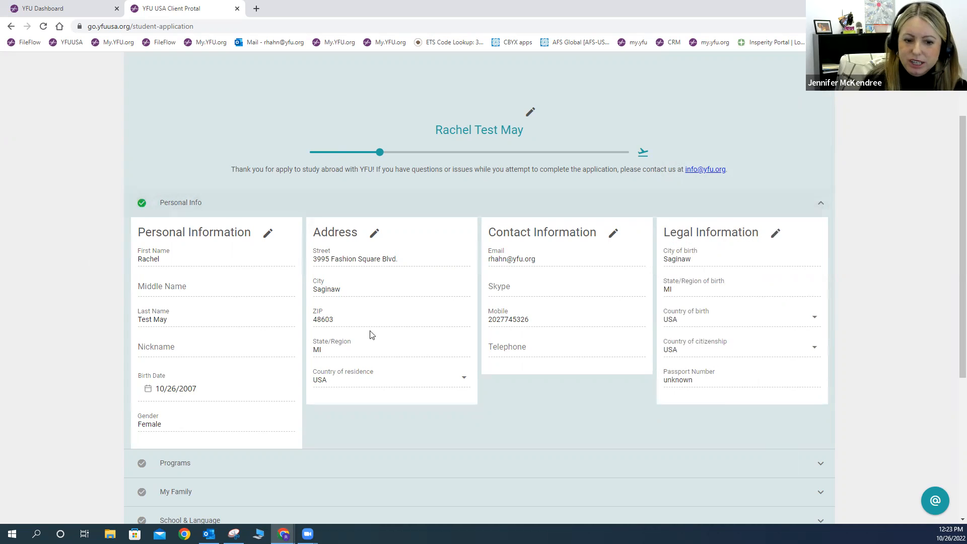
Step: Expand the Programs section to show its empty Information and scholarship cards
scroll(302, 336, down, 3)
click(186, 313)
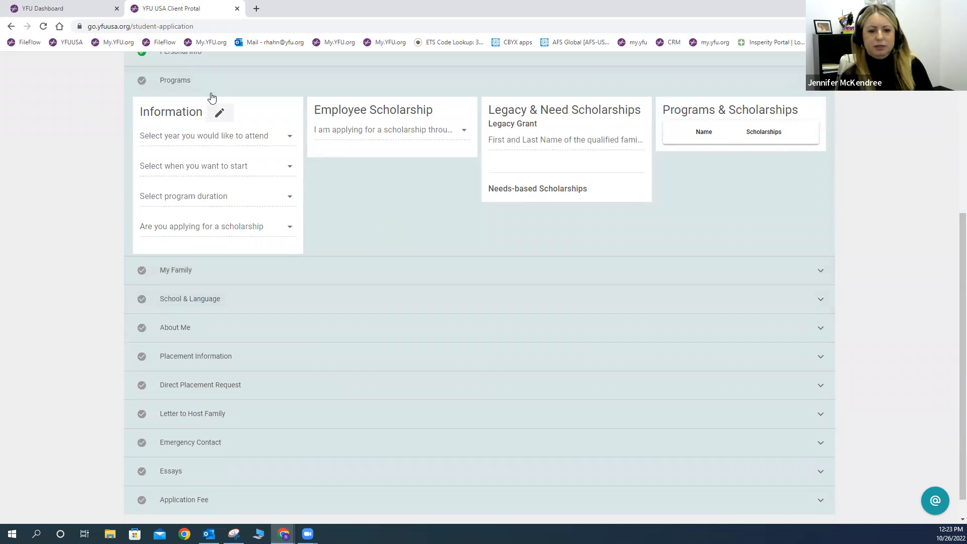
scroll(207, 85, up, 1)
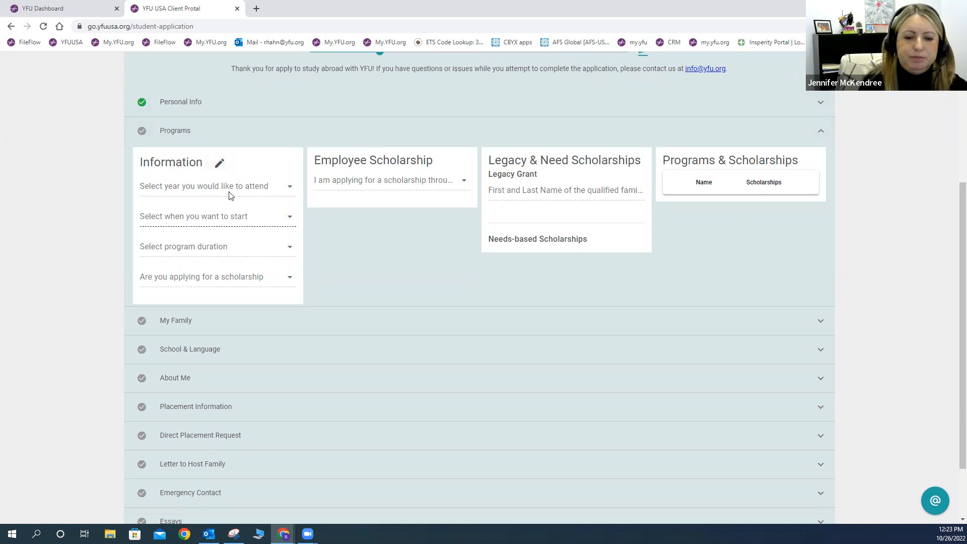
Step: Fill the program Information card: year 2023, Summer/Fall start, Short Term, scholarship Yes
click(220, 163)
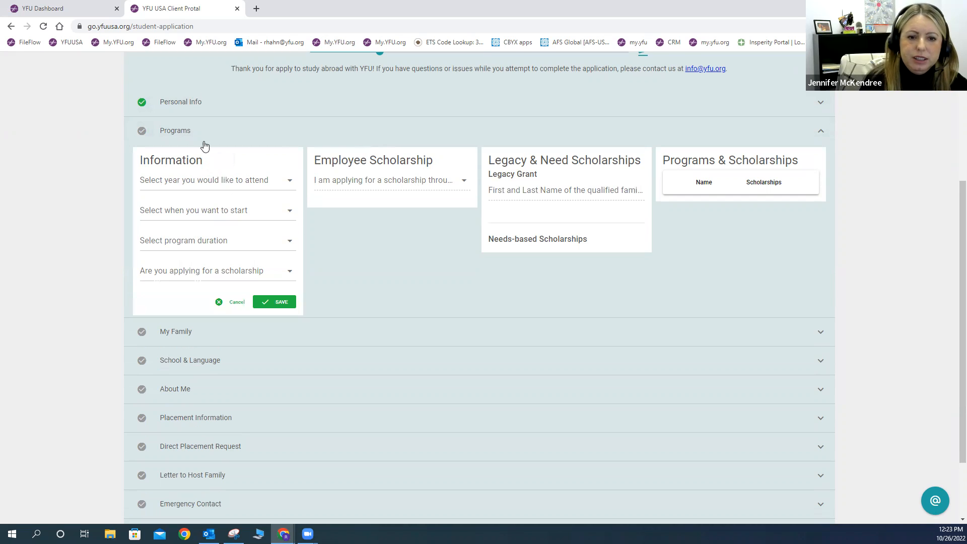
click(288, 182)
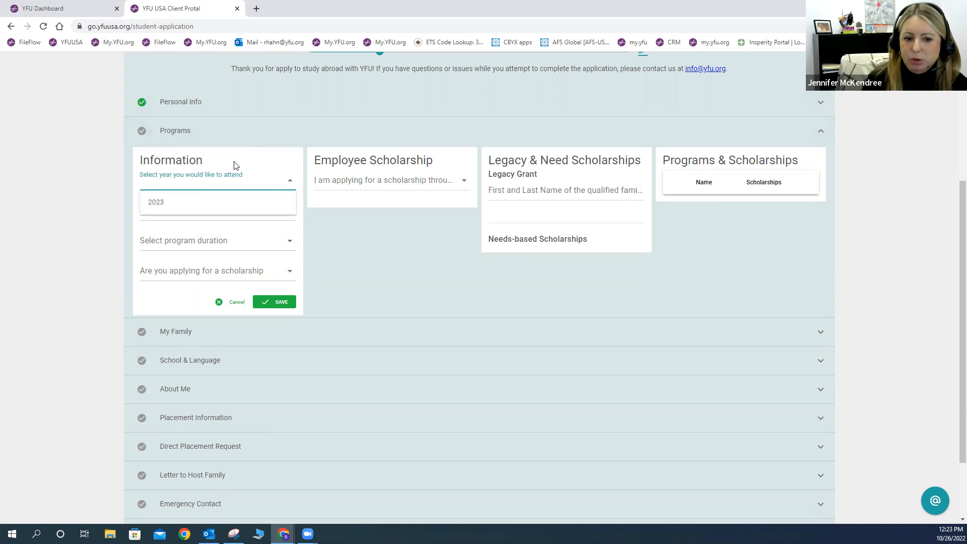
click(166, 208)
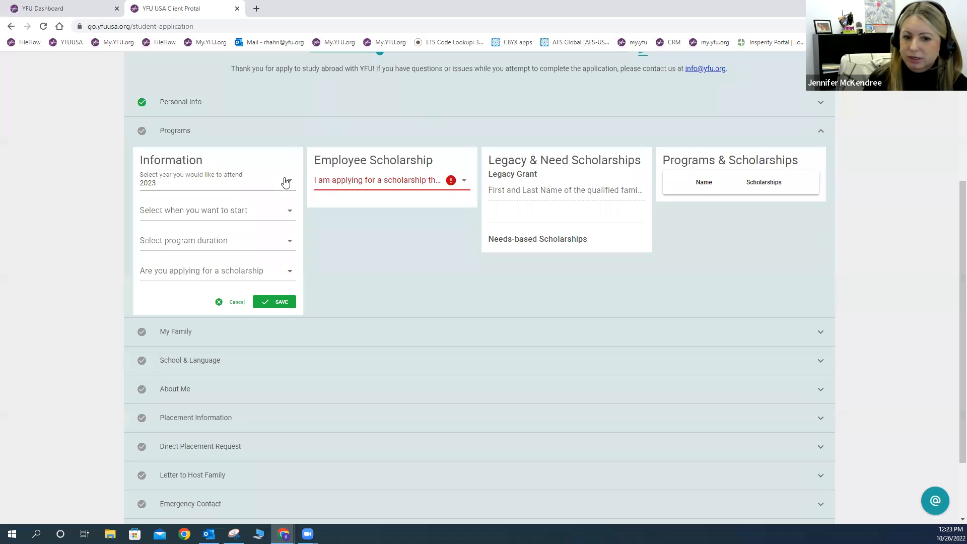
click(283, 217)
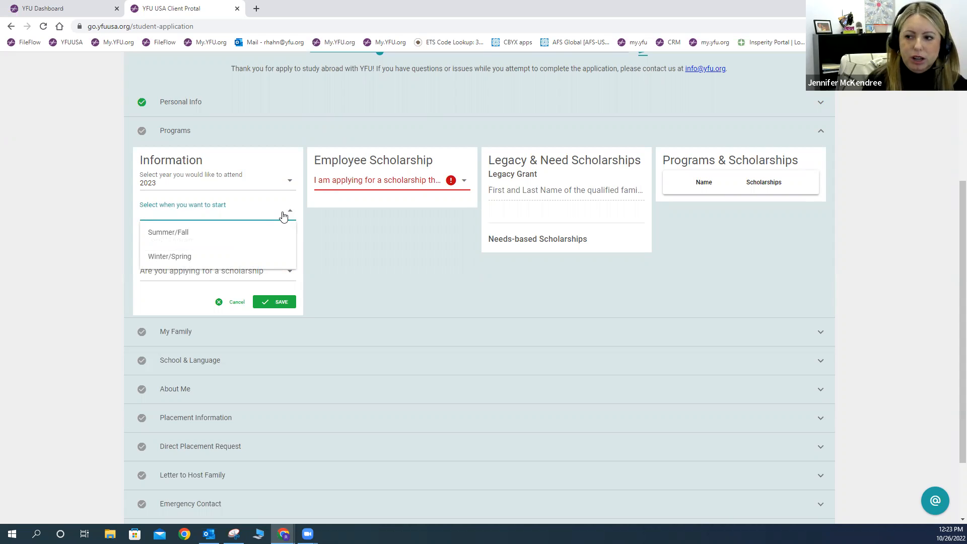
click(185, 258)
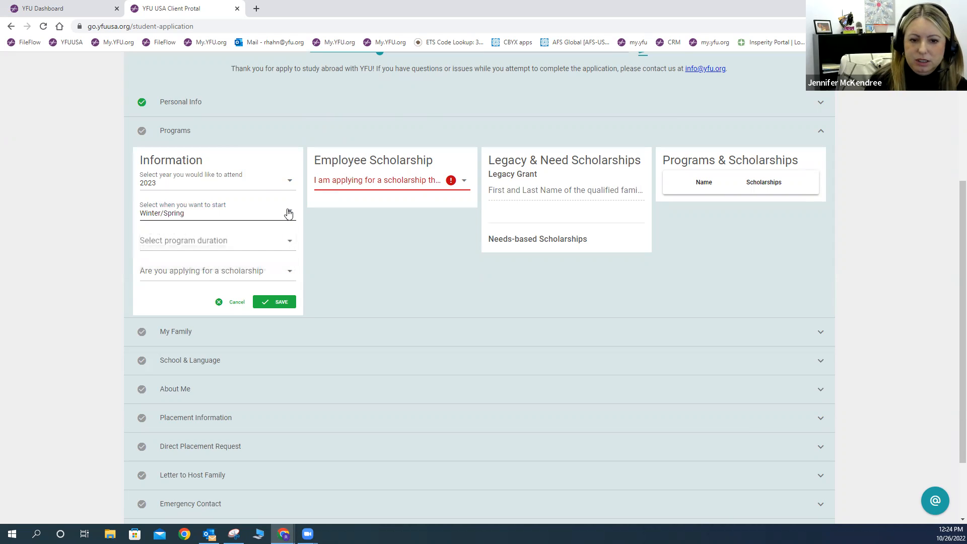
click(170, 233)
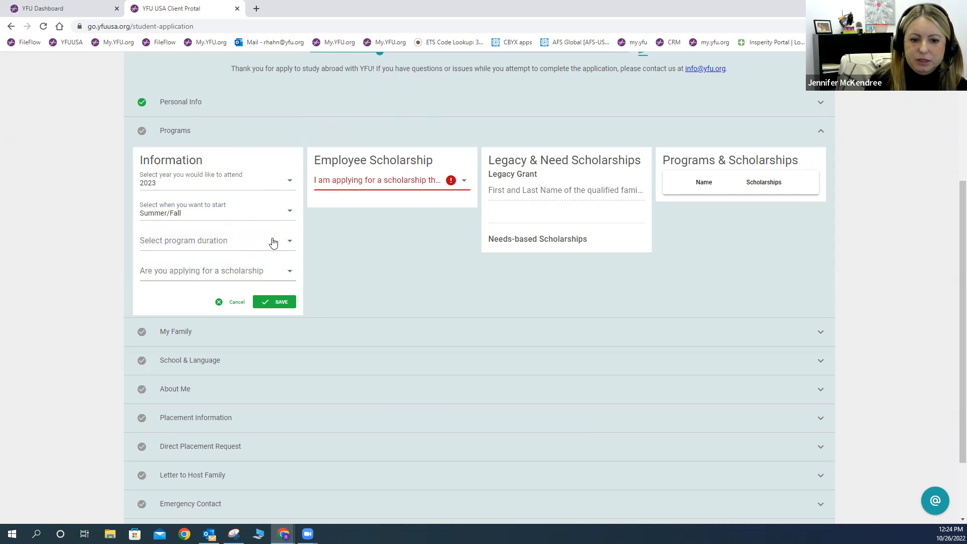
click(273, 243)
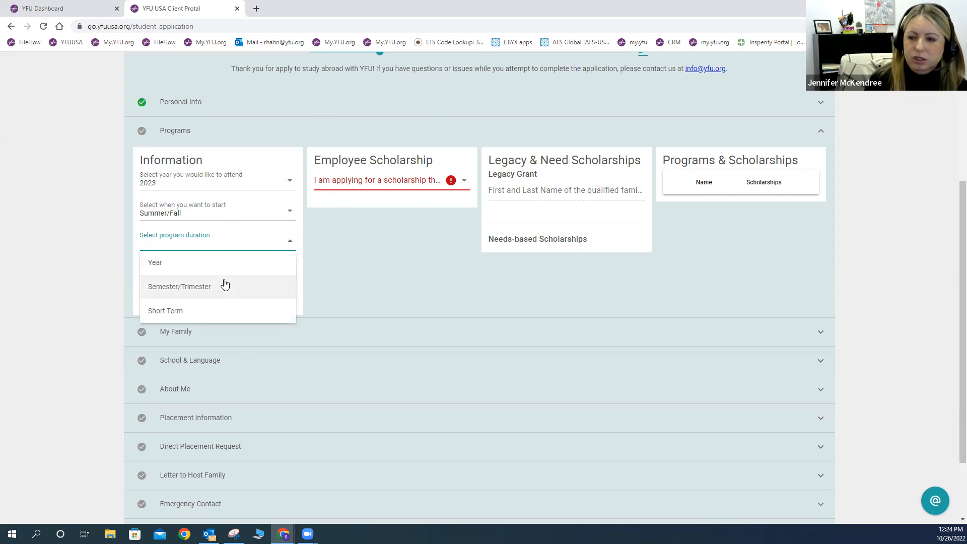
click(177, 312)
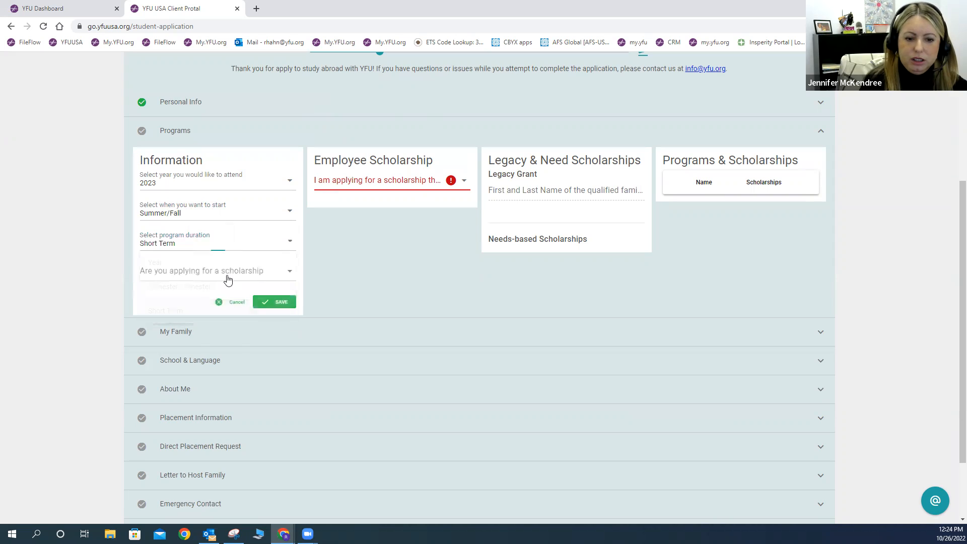
click(247, 270)
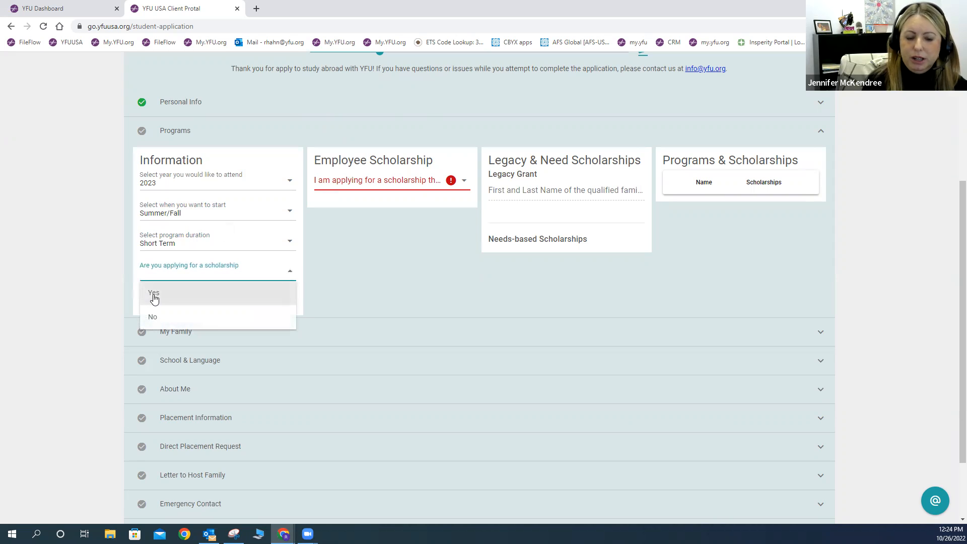
click(156, 298)
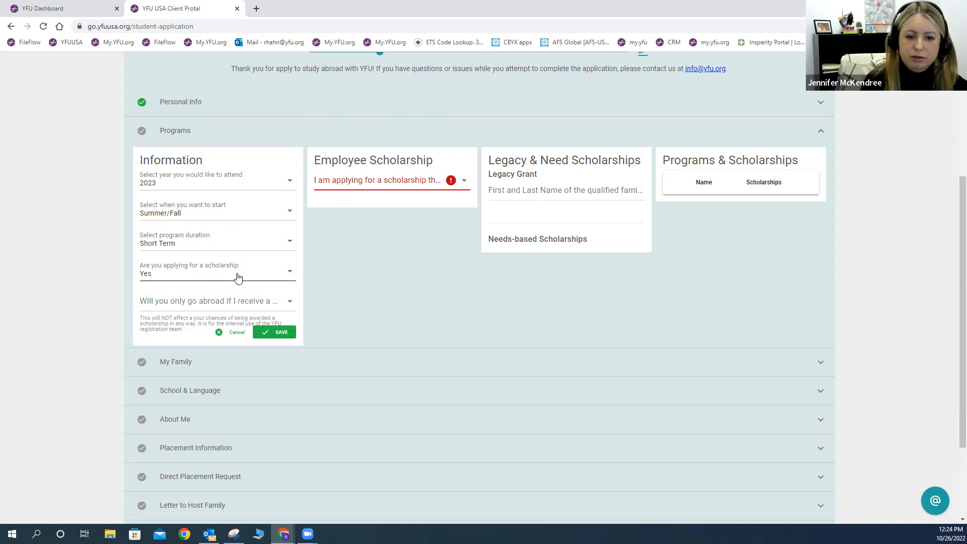
click(289, 301)
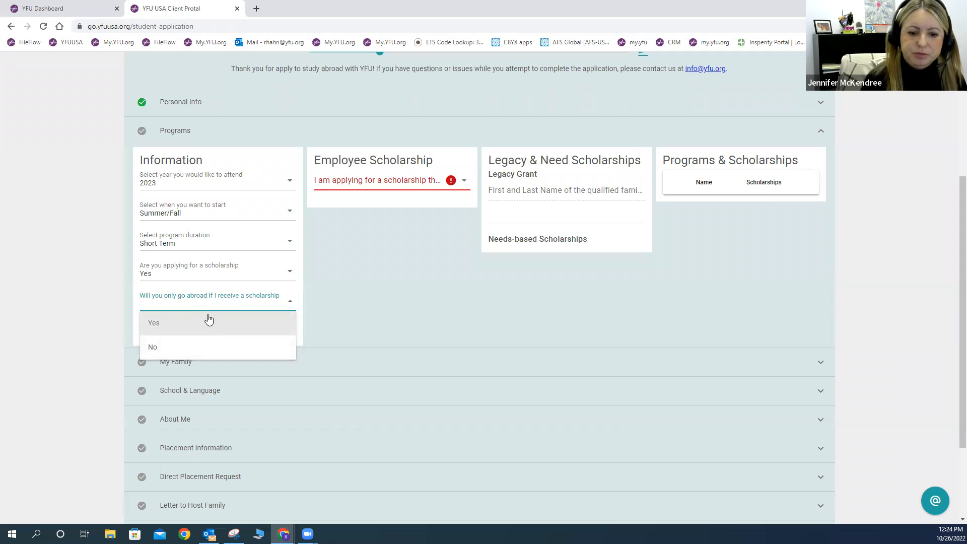
Step: Answer No to going abroad only with a scholarship, then edit Employee Scholarship
click(164, 354)
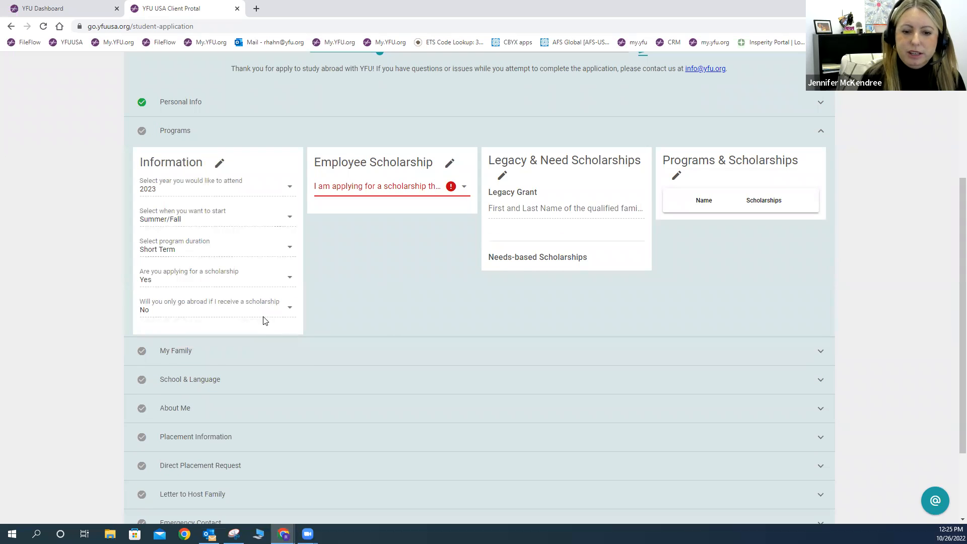
click(449, 163)
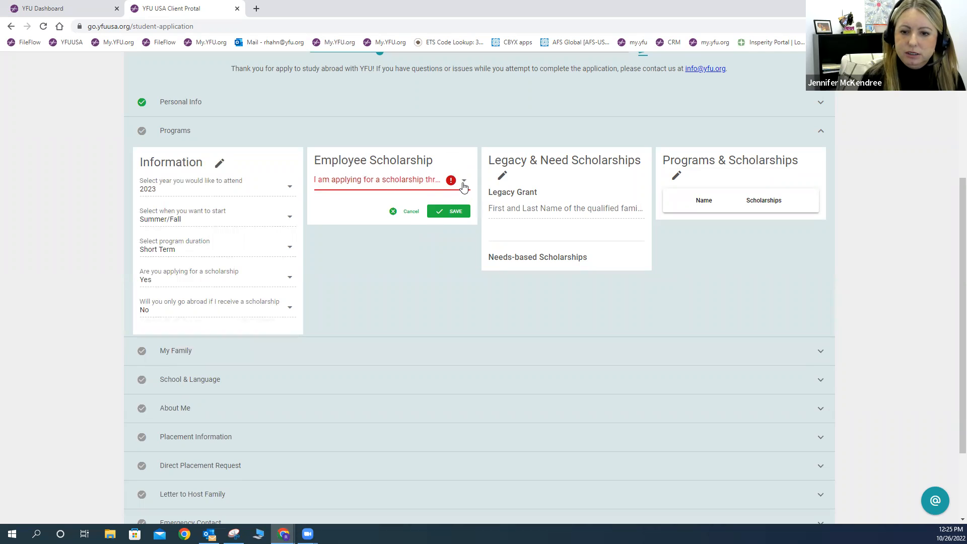
Step: Answer No to the Employee Scholarship question and save it
click(464, 187)
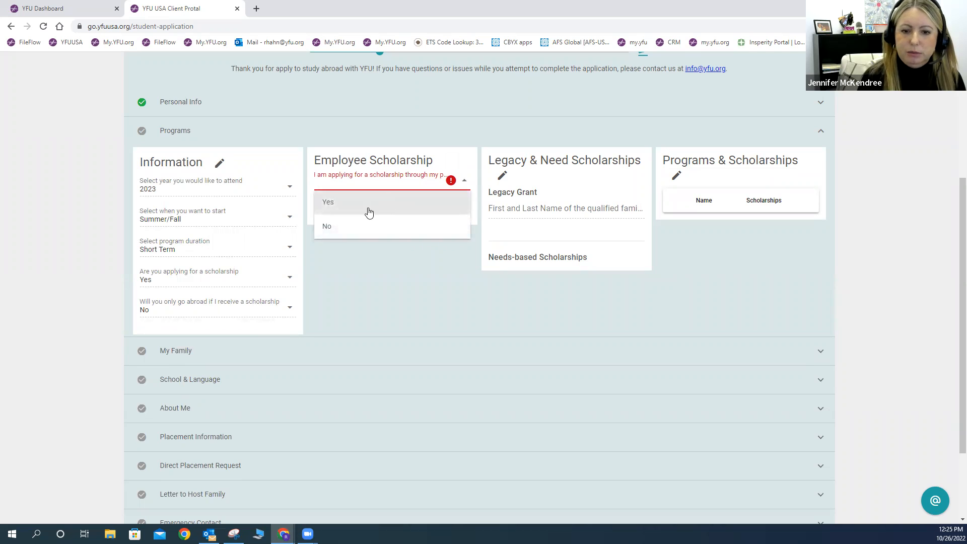
click(342, 230)
click(454, 212)
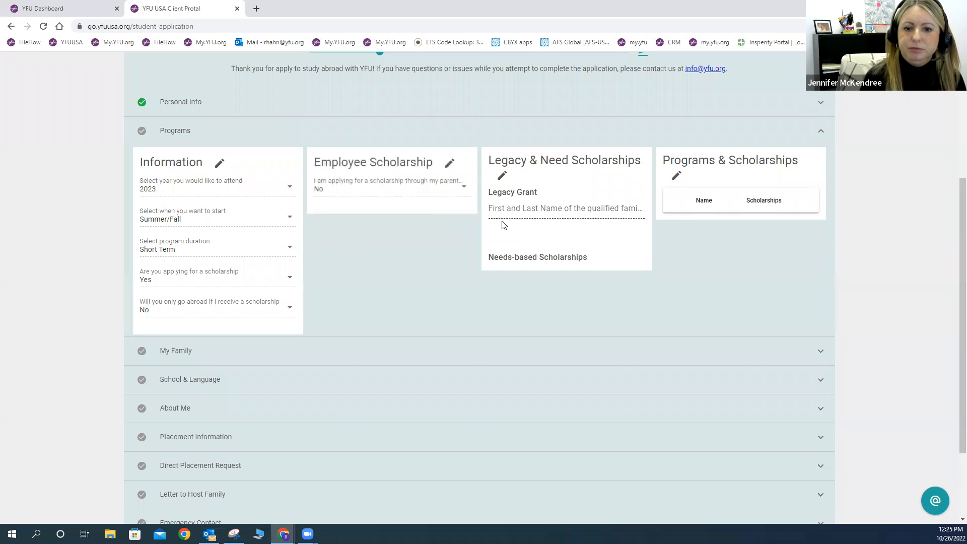
Step: Enter a qualified family member's name as a YFU Alumnus/Alumna and save Legacy & Need Scholarships
click(502, 176)
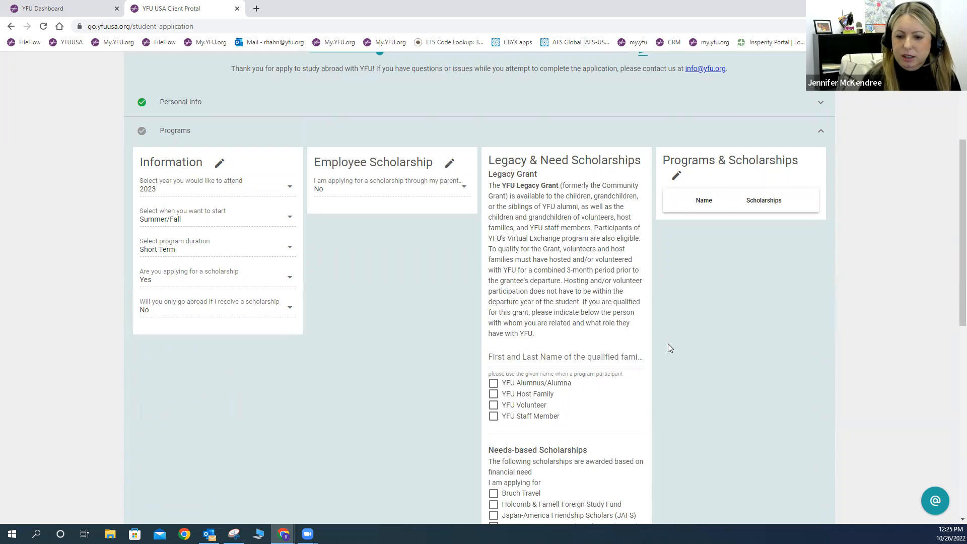
scroll(668, 344, down, 2)
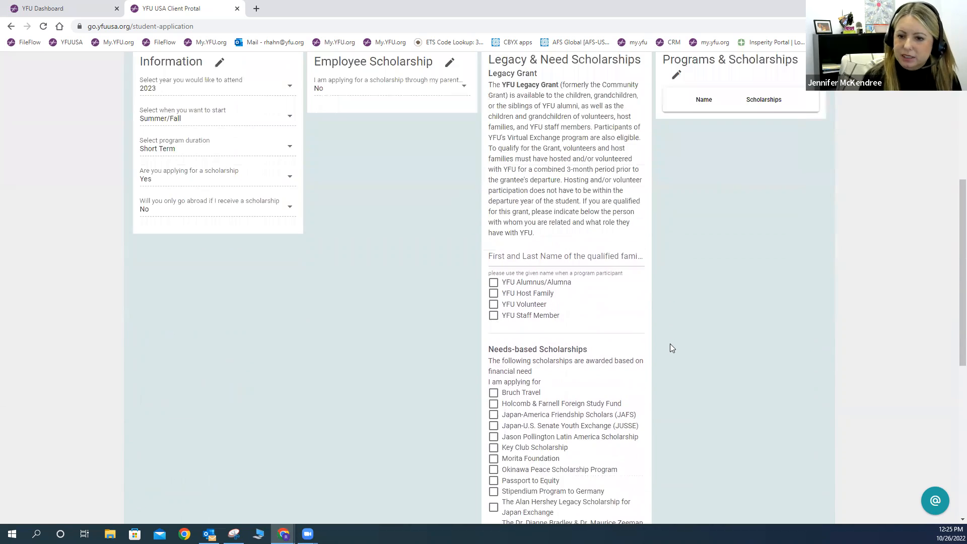
scroll(670, 347, up, 4)
scroll(529, 373, down, 2)
click(509, 360)
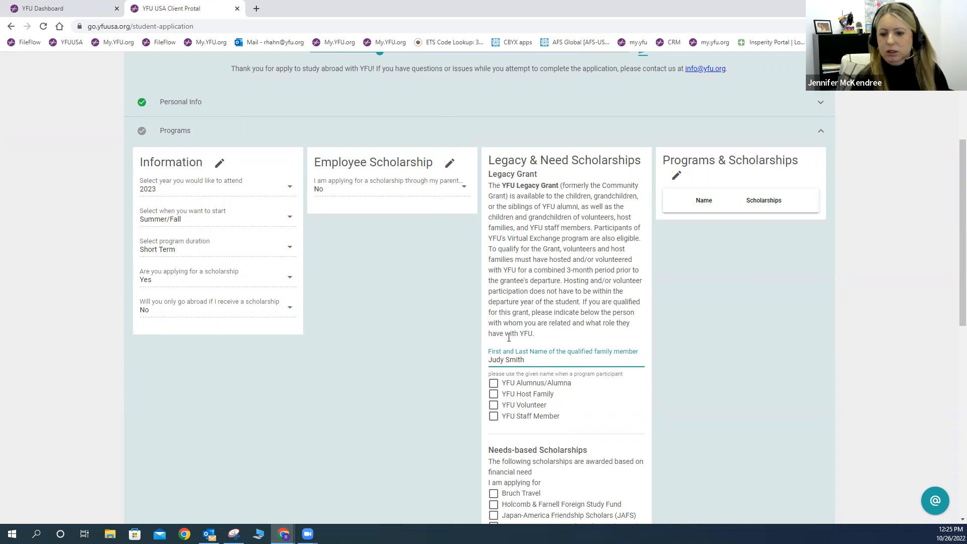
click(494, 383)
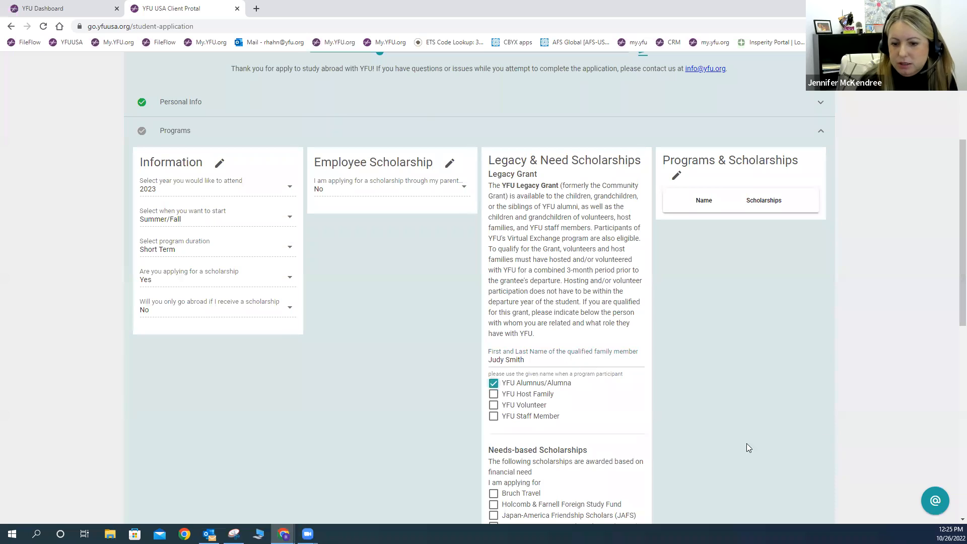
scroll(747, 448, down, 4)
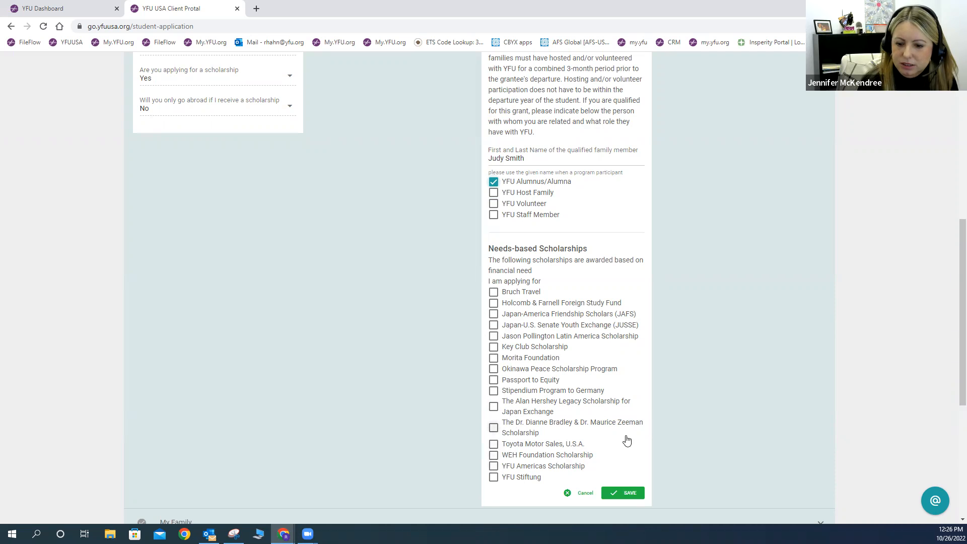
scroll(626, 434, down, 2)
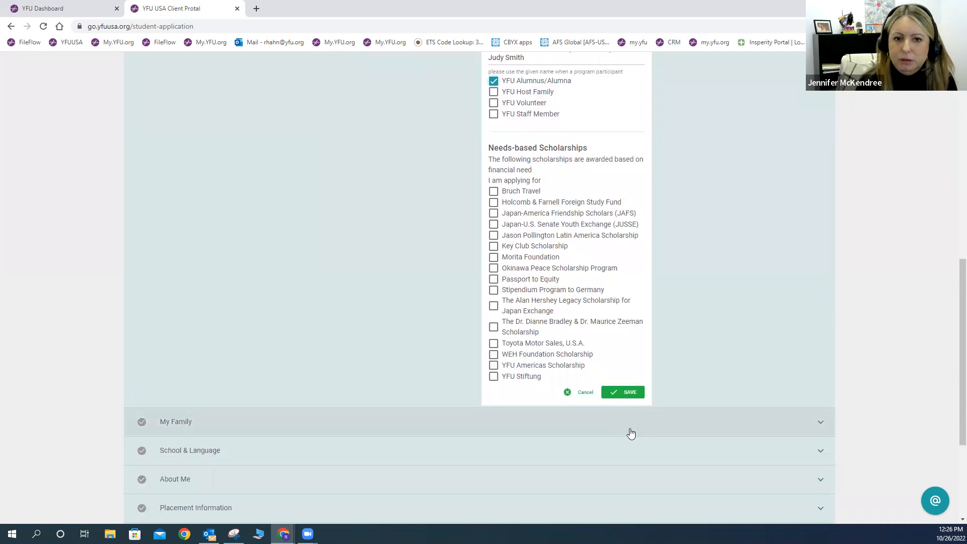
scroll(636, 434, up, 8)
scroll(632, 431, down, 4)
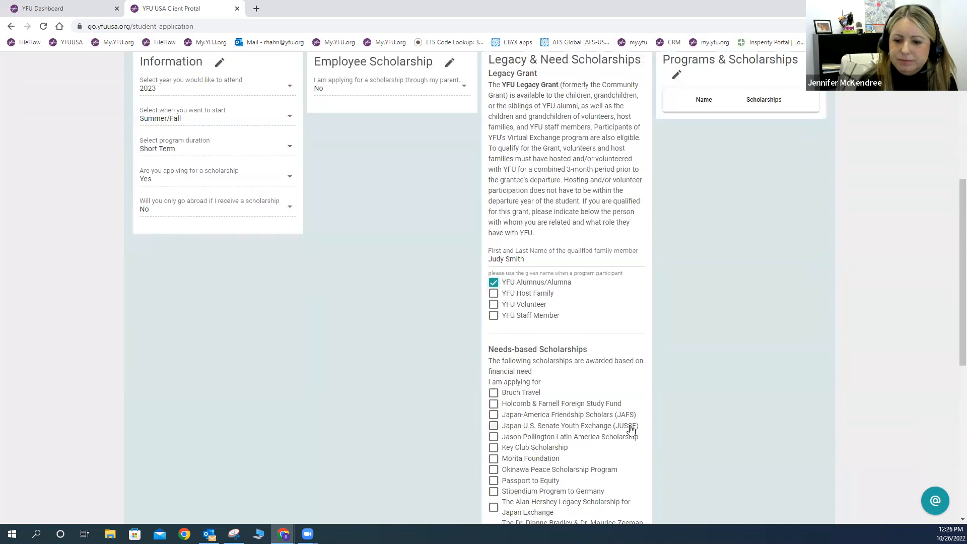
scroll(631, 431, down, 3)
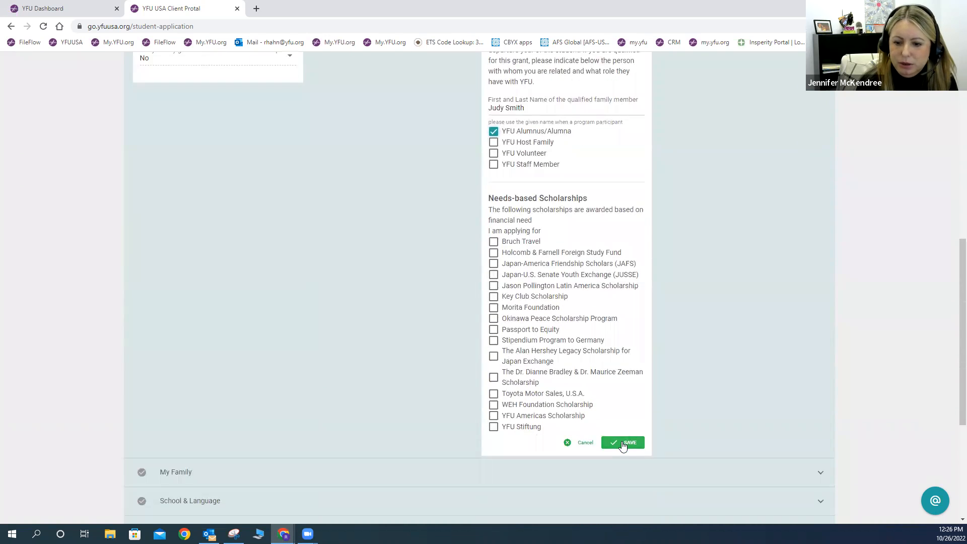
click(638, 442)
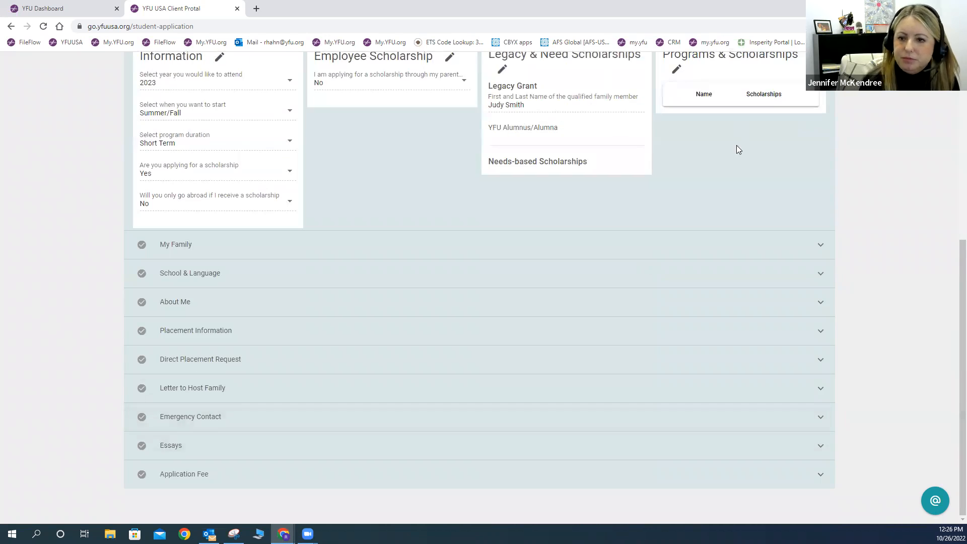
scroll(737, 149, up, 2)
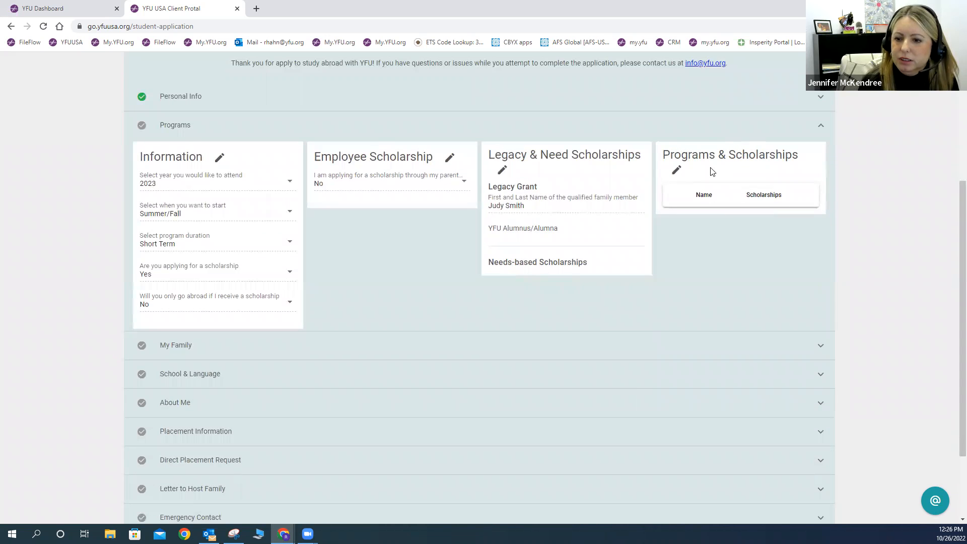
Step: Add France Short Term as the first program preference
click(677, 171)
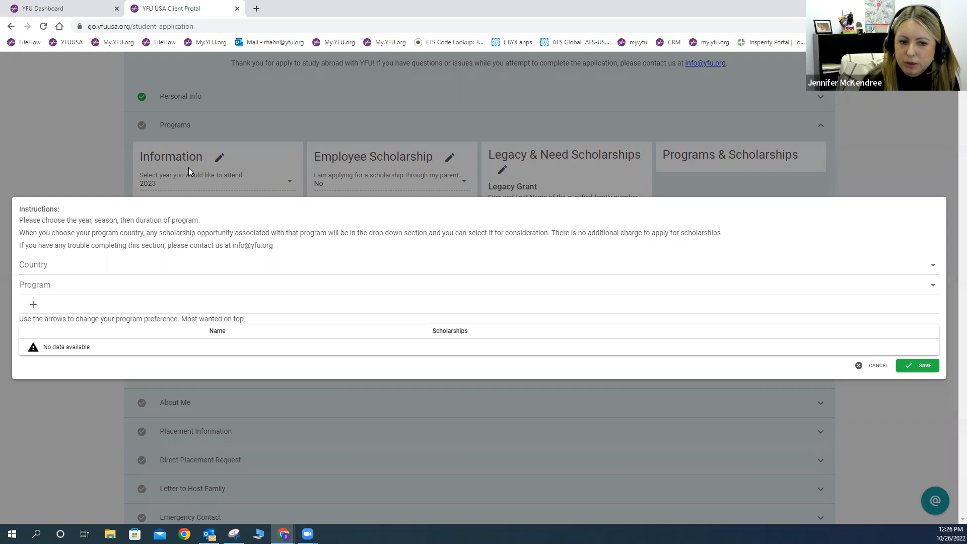
click(36, 269)
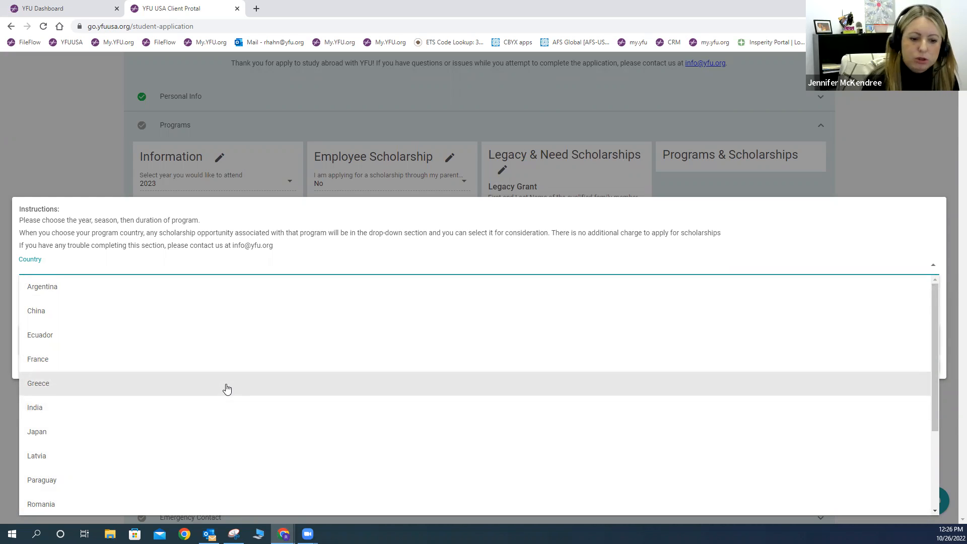
scroll(227, 389, down, 3)
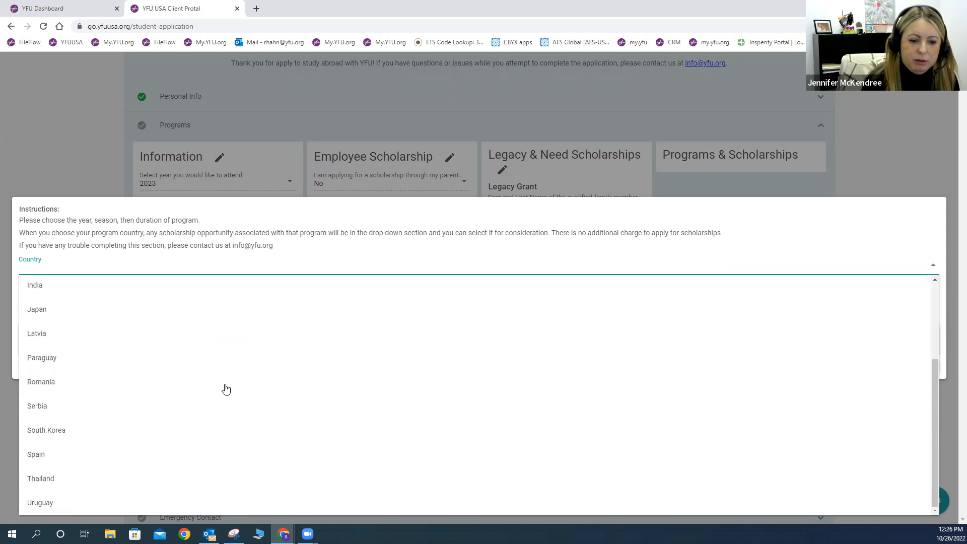
scroll(226, 389, up, 3)
click(69, 358)
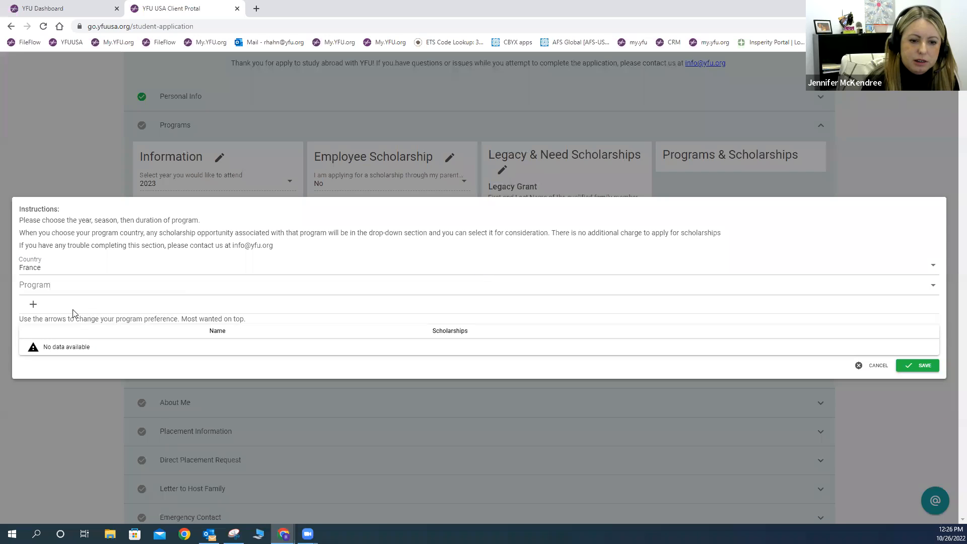
click(36, 286)
click(56, 313)
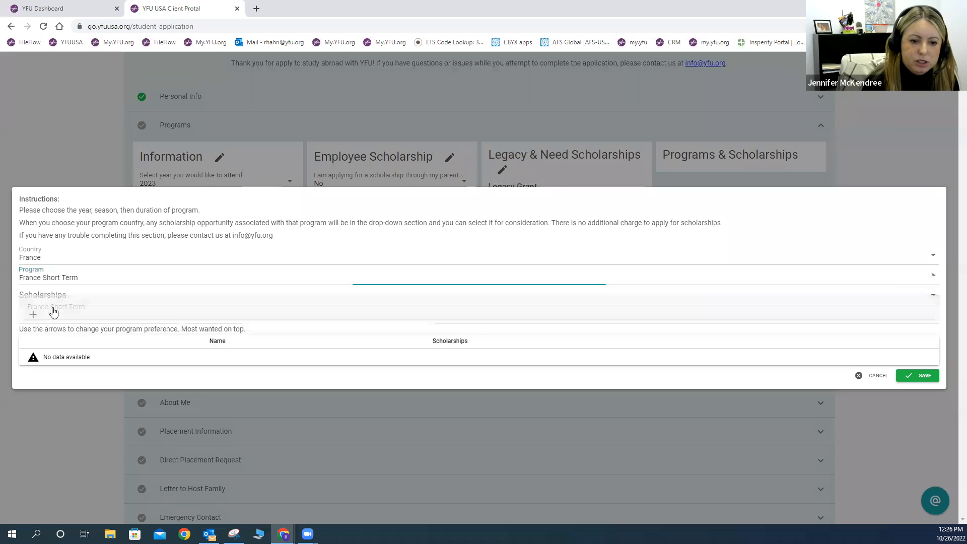
click(37, 300)
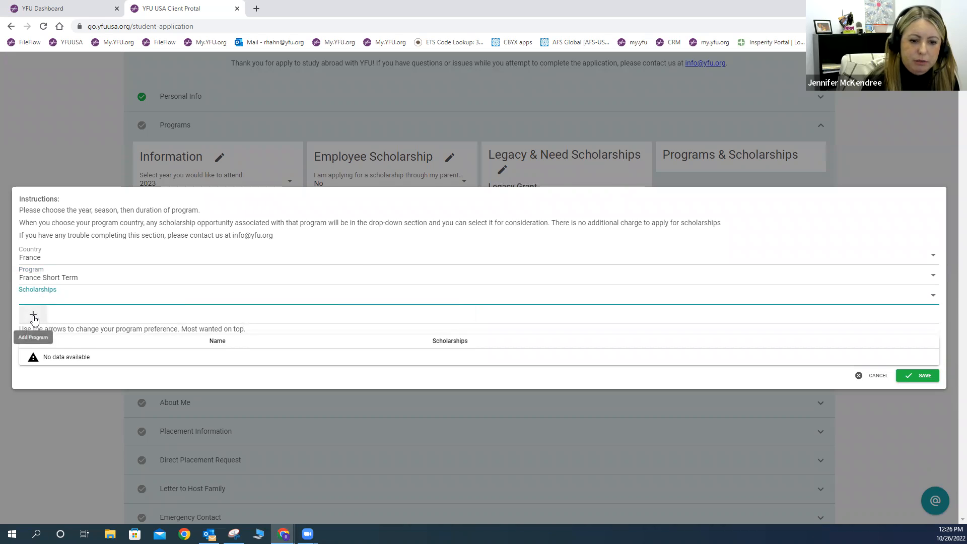
click(33, 316)
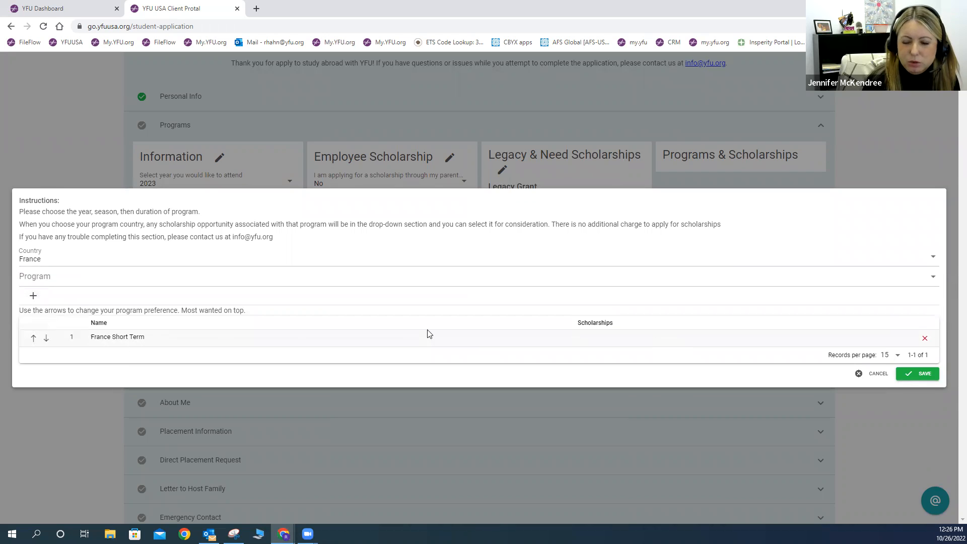
Step: Add Spain's Short Term Santander as the second preference and save the program choices
click(29, 262)
scroll(97, 424, down, 3)
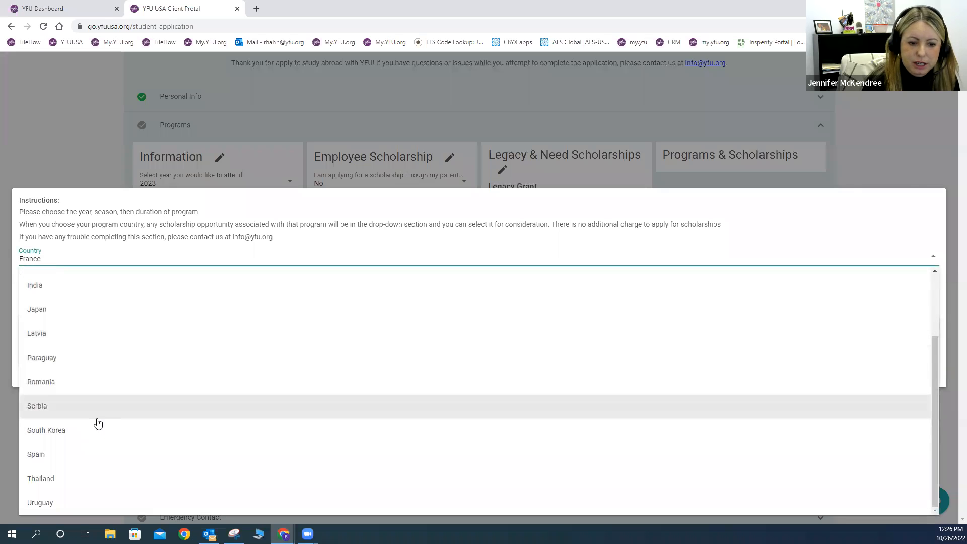
click(36, 456)
click(30, 280)
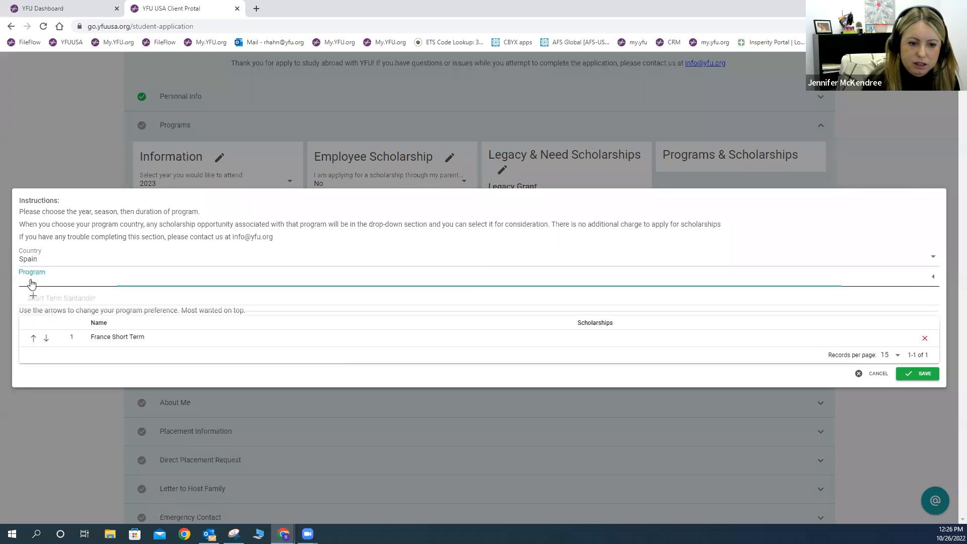
click(48, 300)
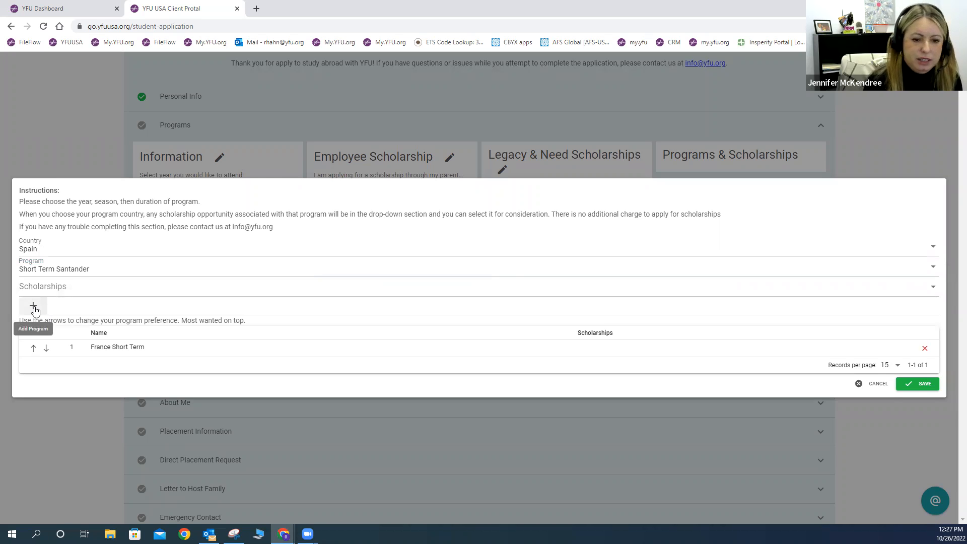
click(33, 308)
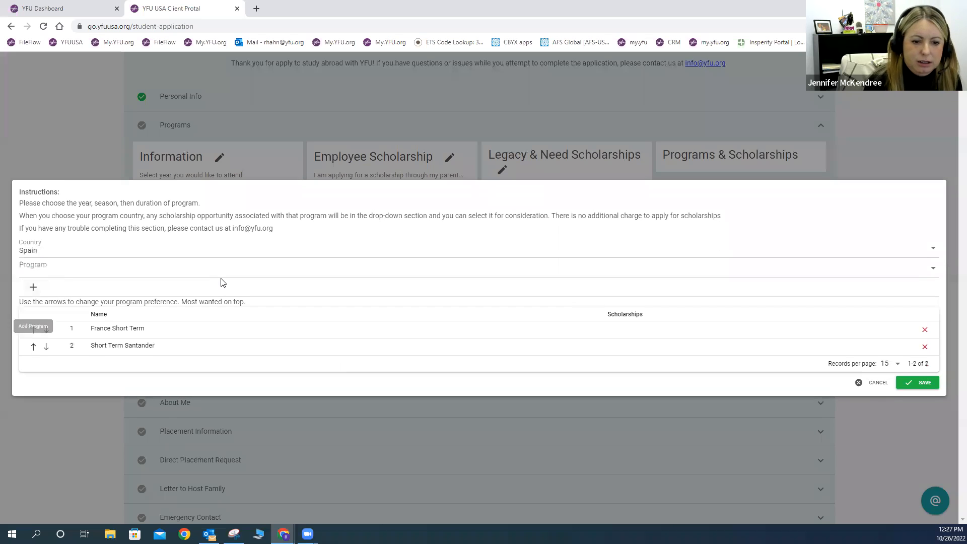
click(35, 288)
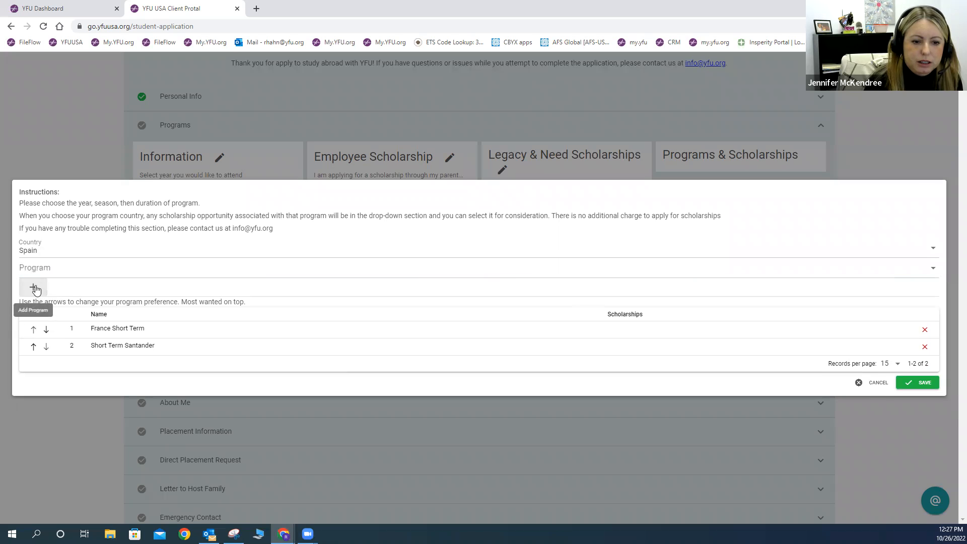
click(28, 251)
scroll(89, 464, down, 1)
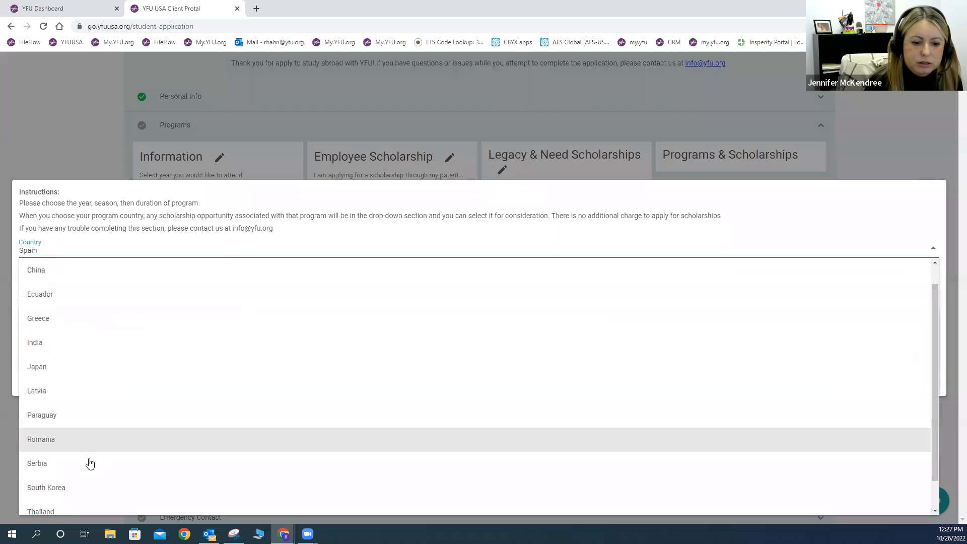
scroll(81, 451, down, 1)
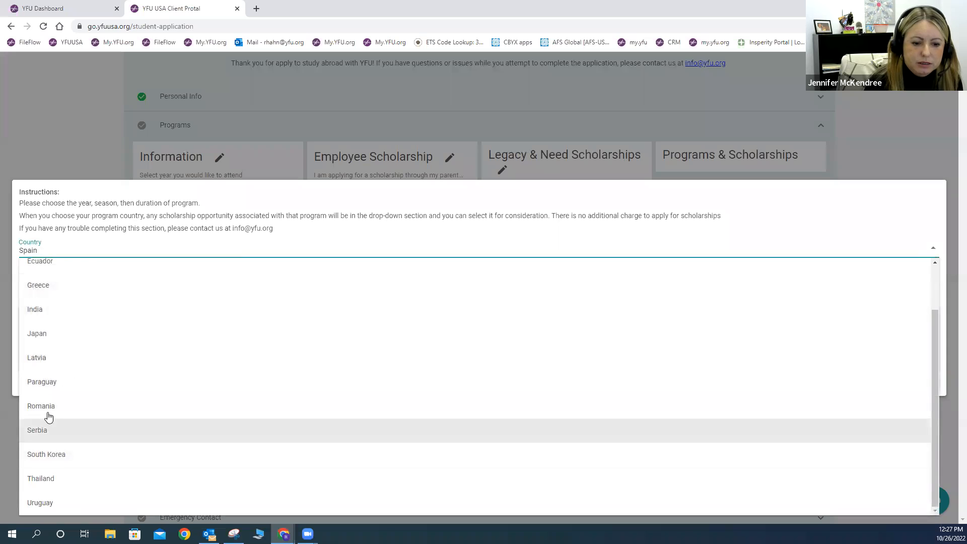
click(175, 237)
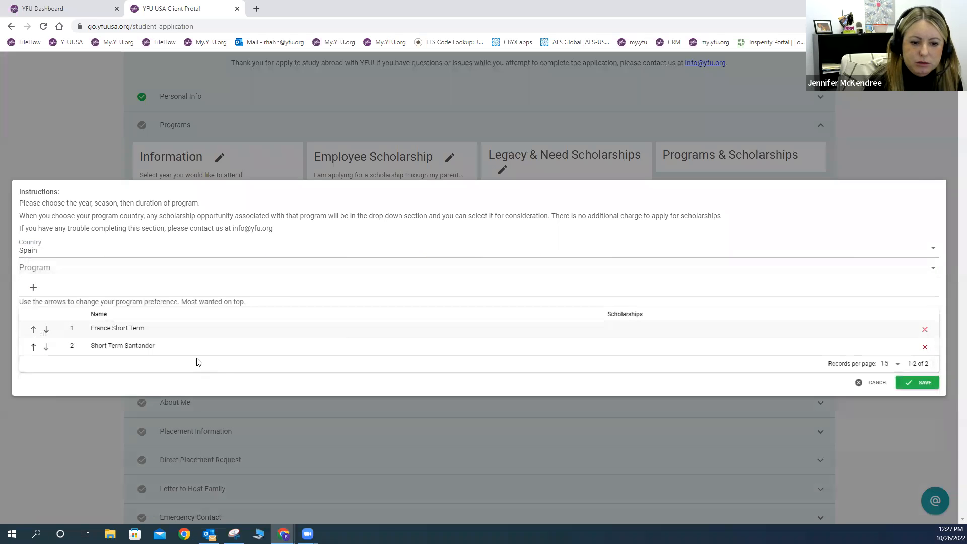
click(915, 381)
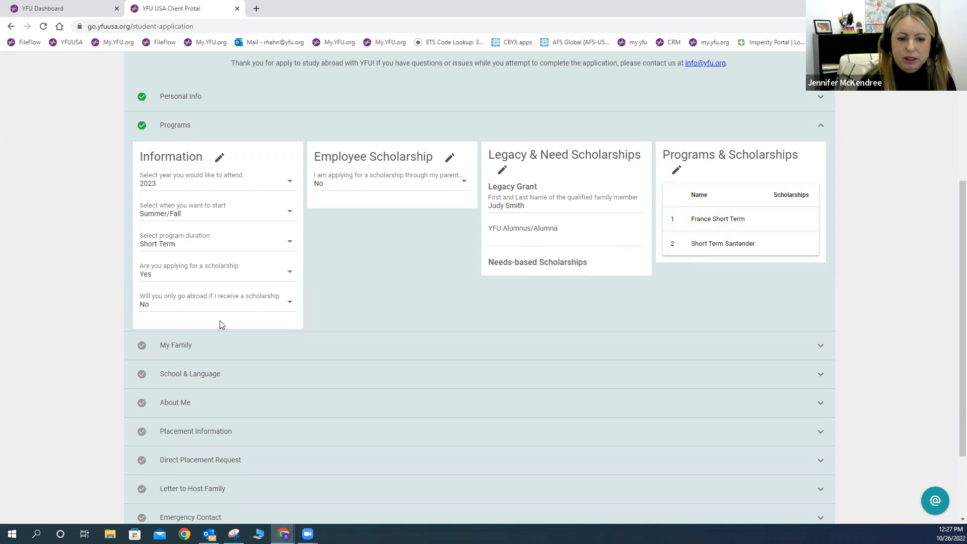
scroll(219, 325, down, 2)
scroll(220, 323, up, 3)
scroll(219, 324, up, 2)
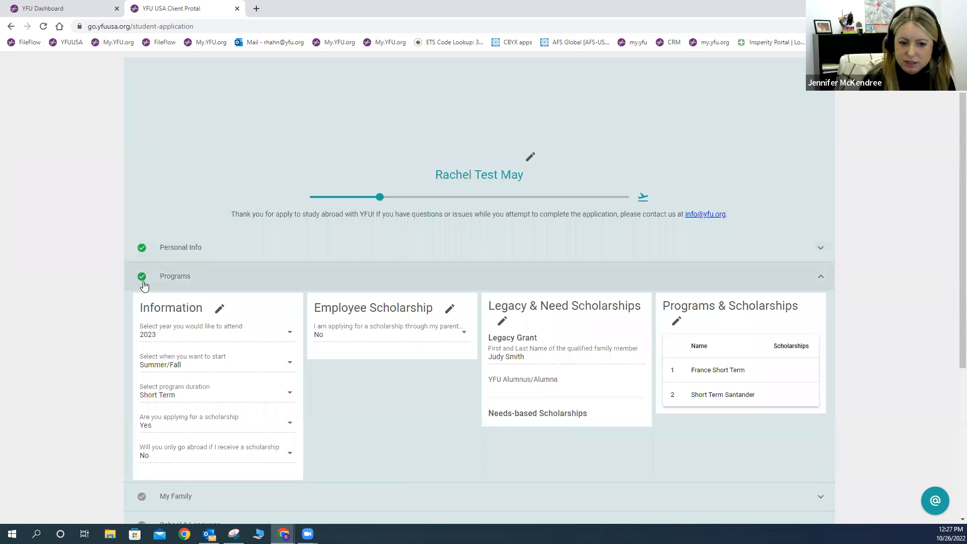
scroll(237, 358, down, 5)
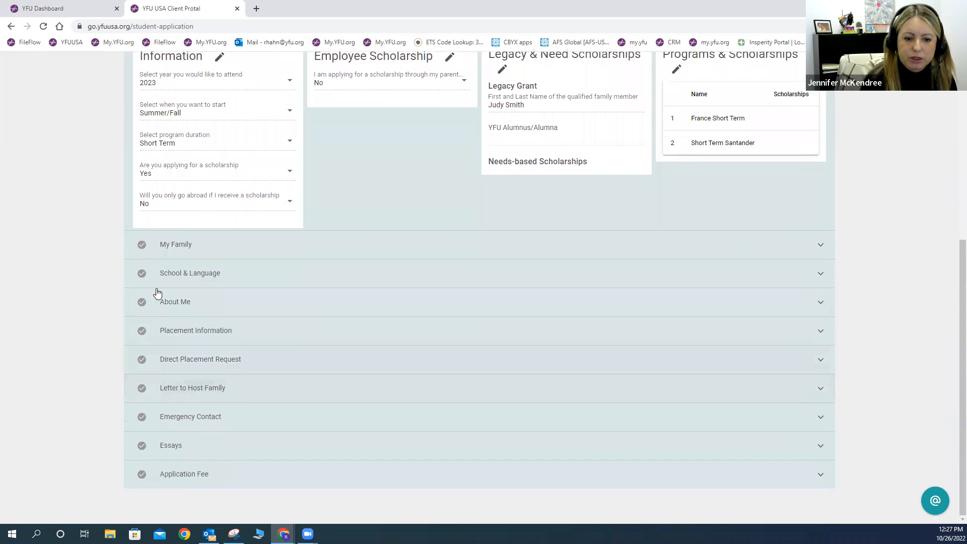
Step: Expand the My Family, School & Language and About Me sections
click(204, 255)
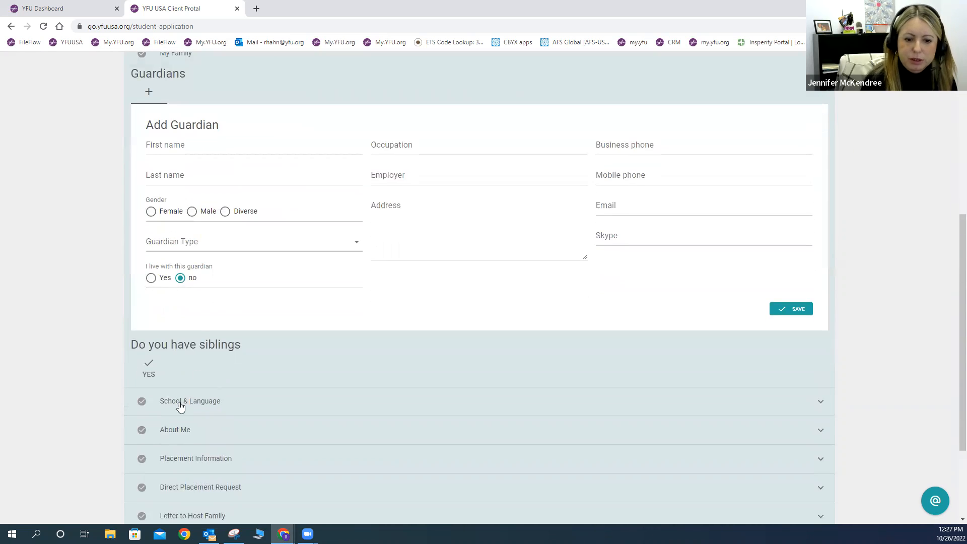
click(183, 401)
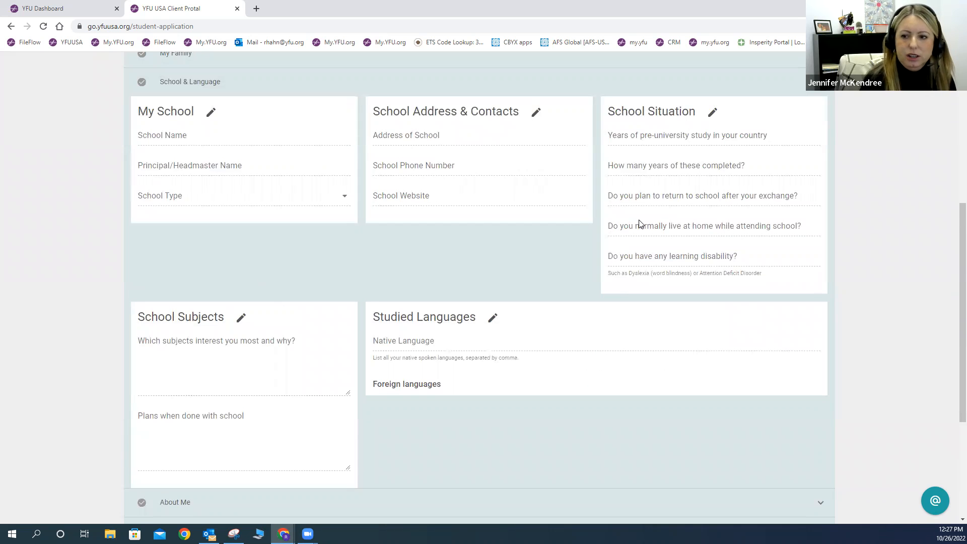
scroll(638, 223, down, 4)
scroll(636, 223, up, 4)
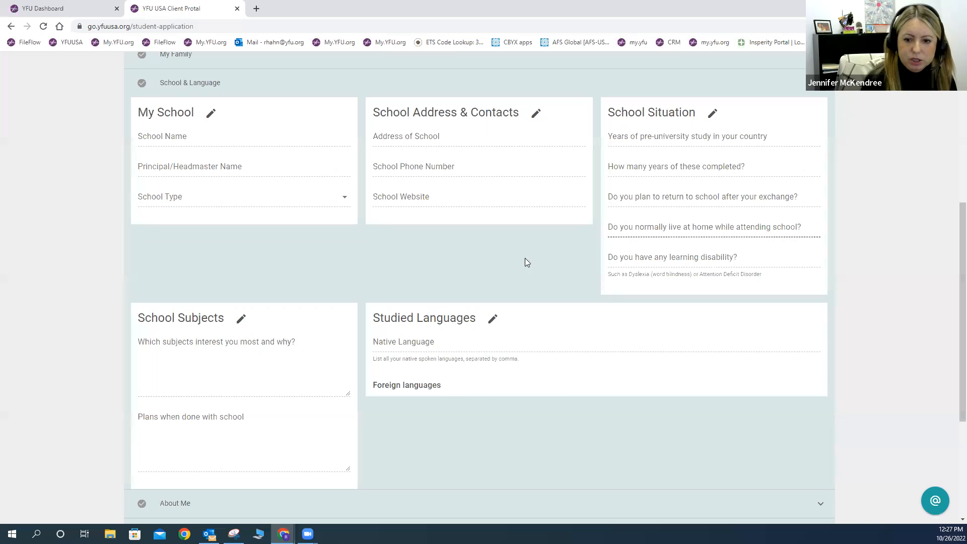
scroll(299, 387, down, 3)
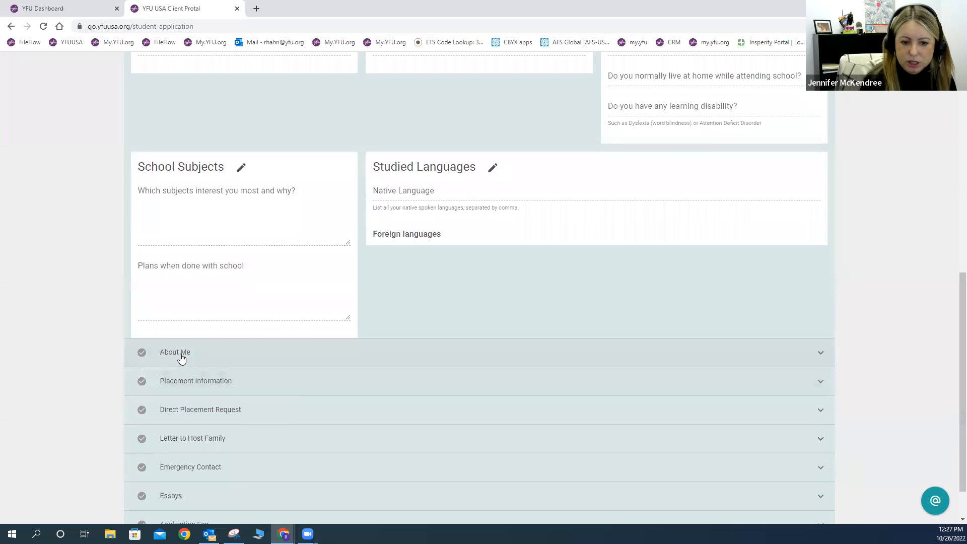
click(182, 354)
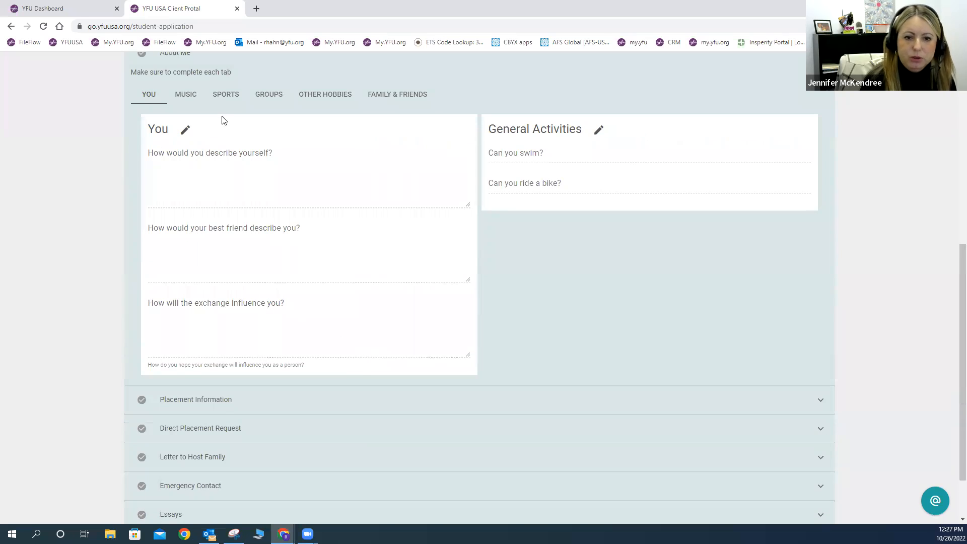
scroll(334, 186, up, 2)
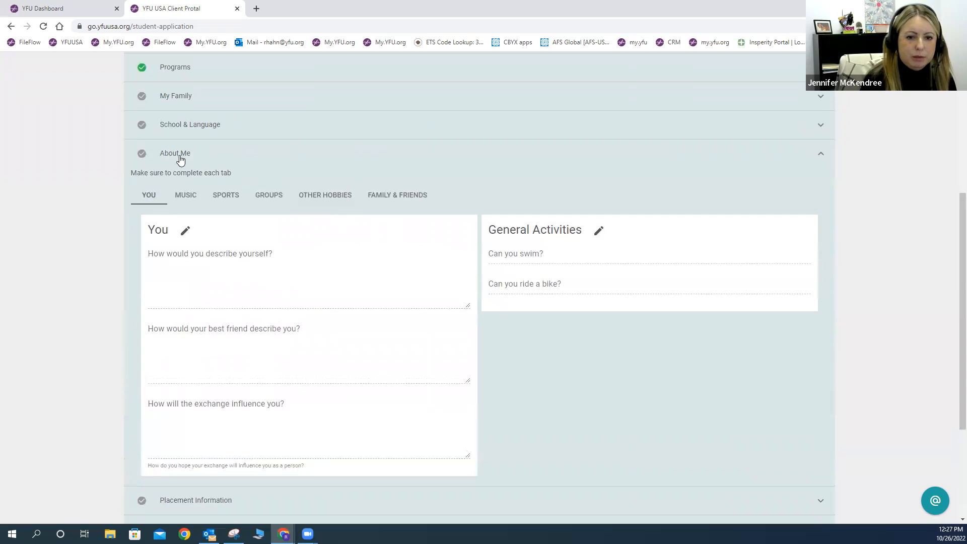
Step: Browse About Me's Music, Sports, Groups, Other Hobbies and Family & Friends tabs
click(186, 197)
click(225, 195)
click(260, 197)
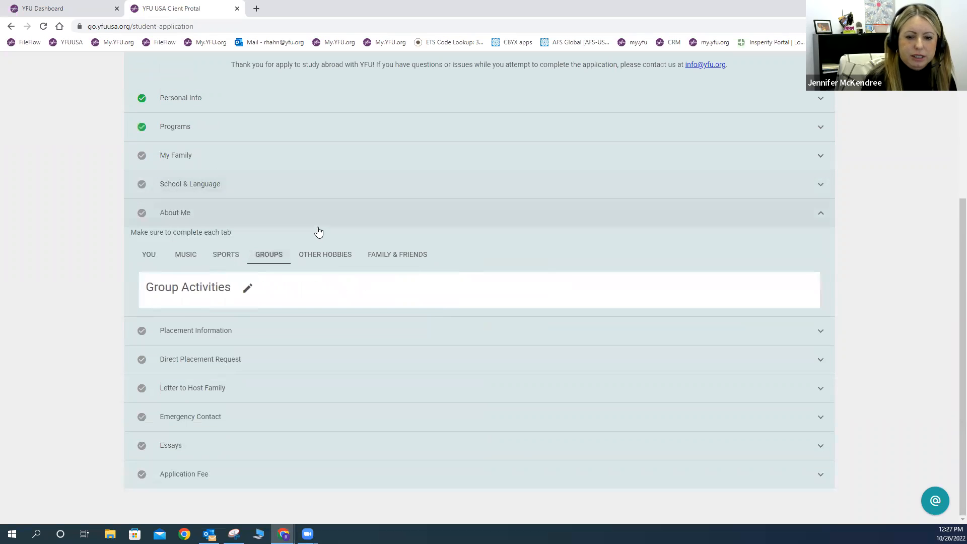
click(328, 253)
click(401, 255)
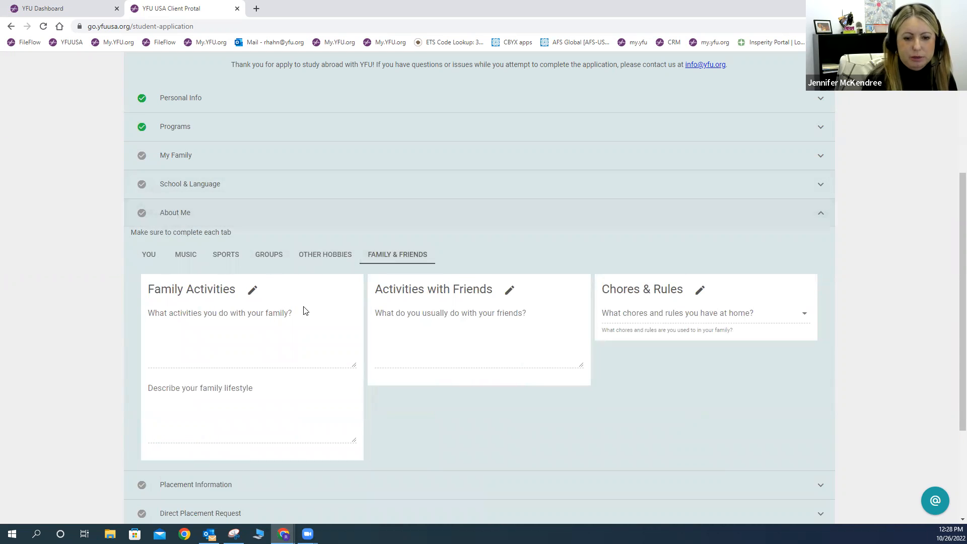
scroll(309, 310, down, 1)
scroll(309, 310, down, 3)
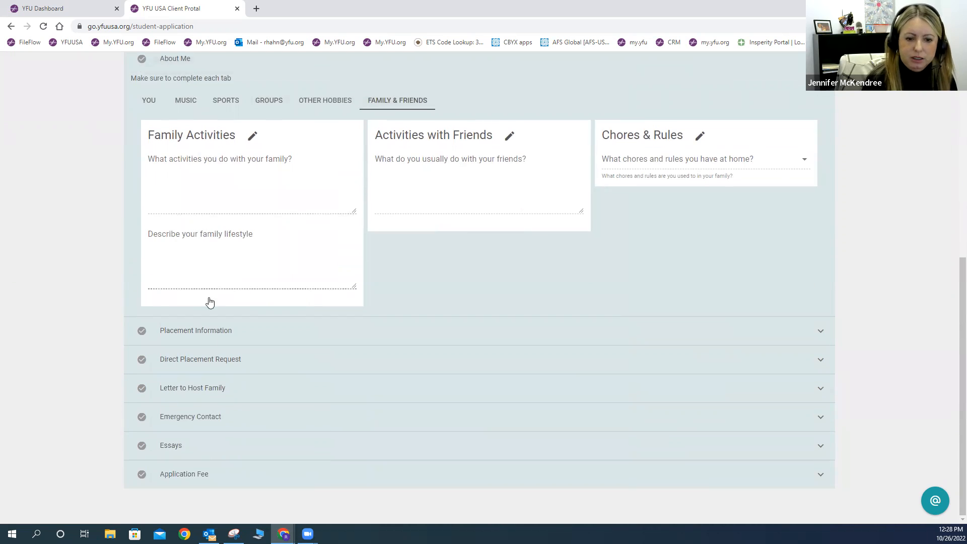
Step: Expand Placement Information and view its Eating and Religion questions
click(220, 333)
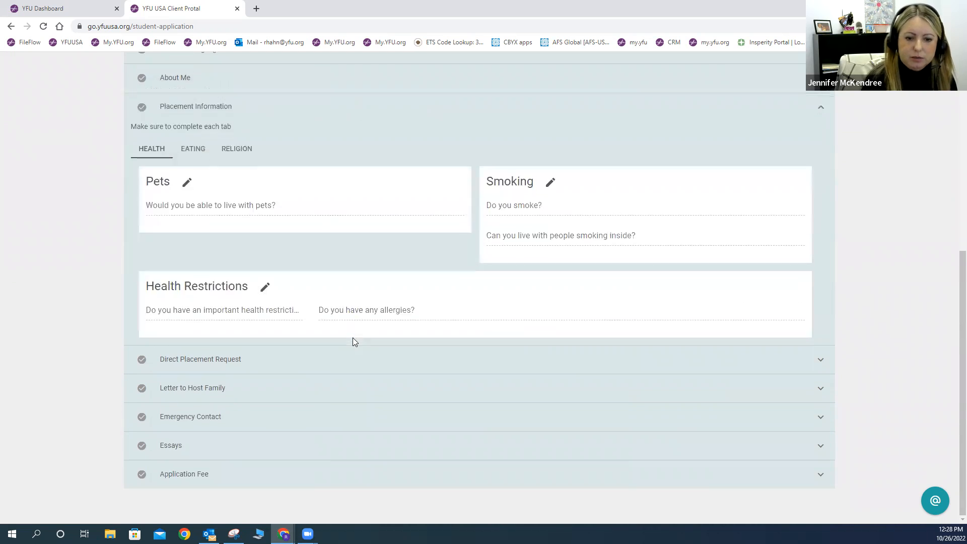
click(192, 150)
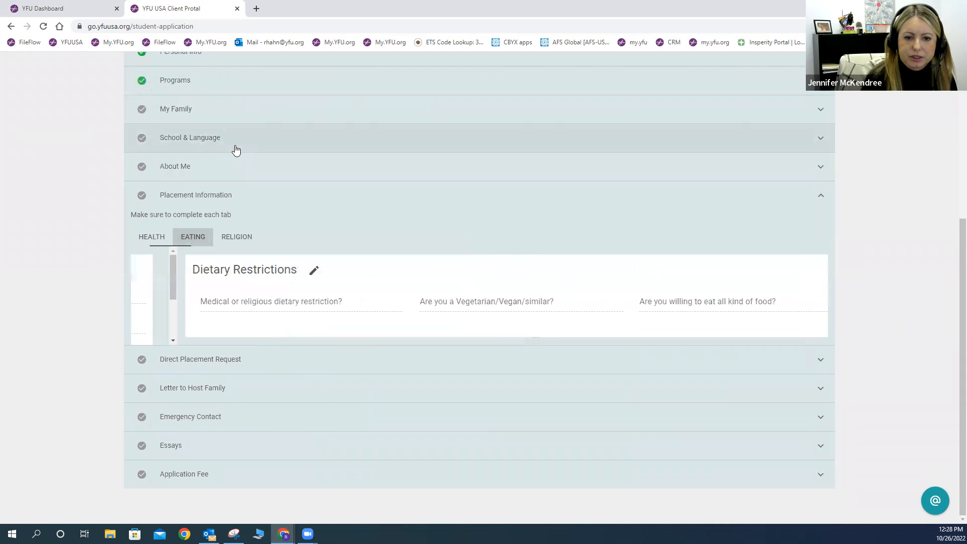
click(246, 245)
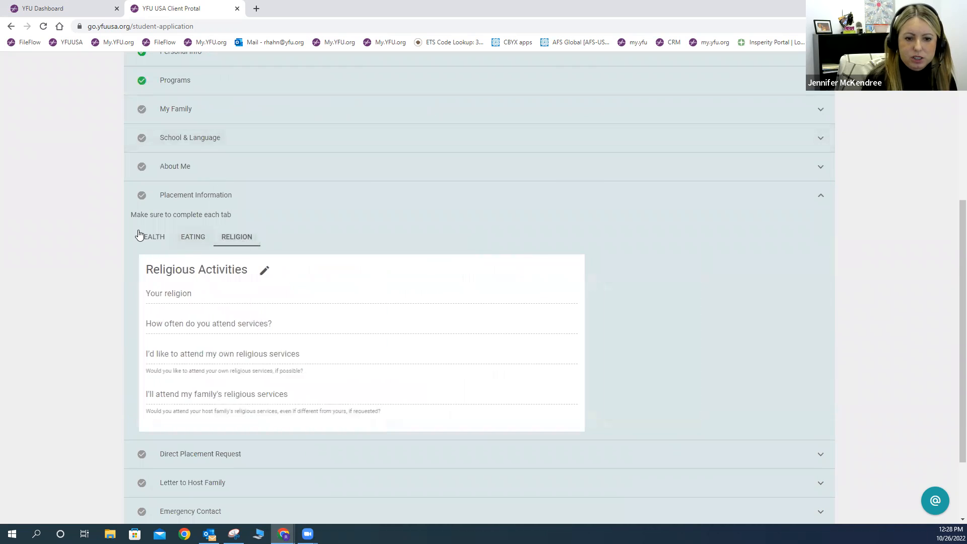
scroll(269, 300, down, 2)
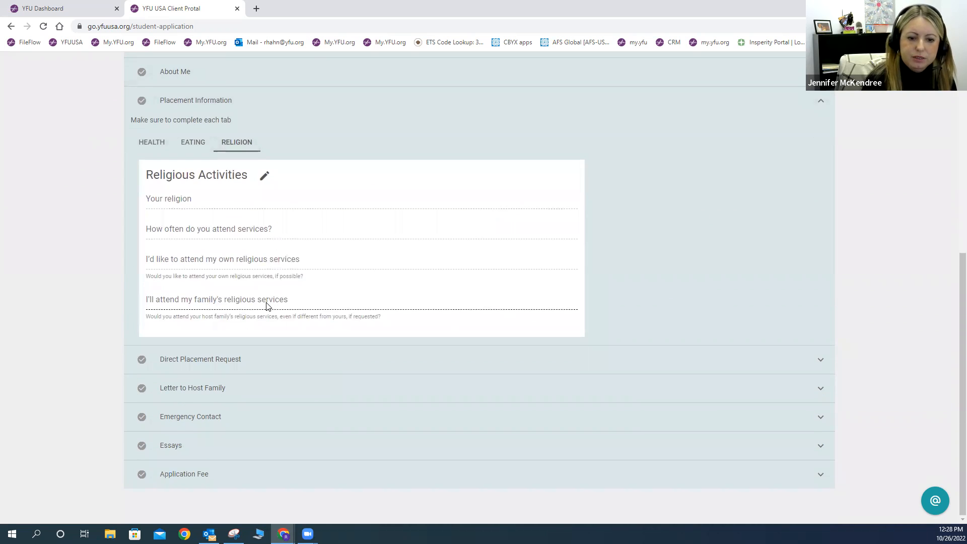
Step: Expand Direct Placement Request, leaving its NO/YES question unanswered
click(186, 366)
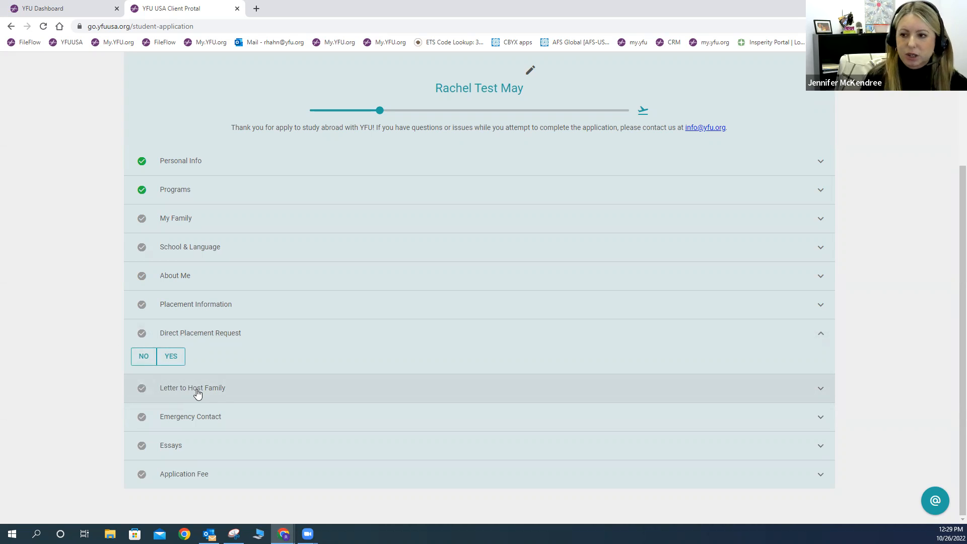
Step: Expand Letter to Host Family and review the Form H letter and three picture slots
click(215, 388)
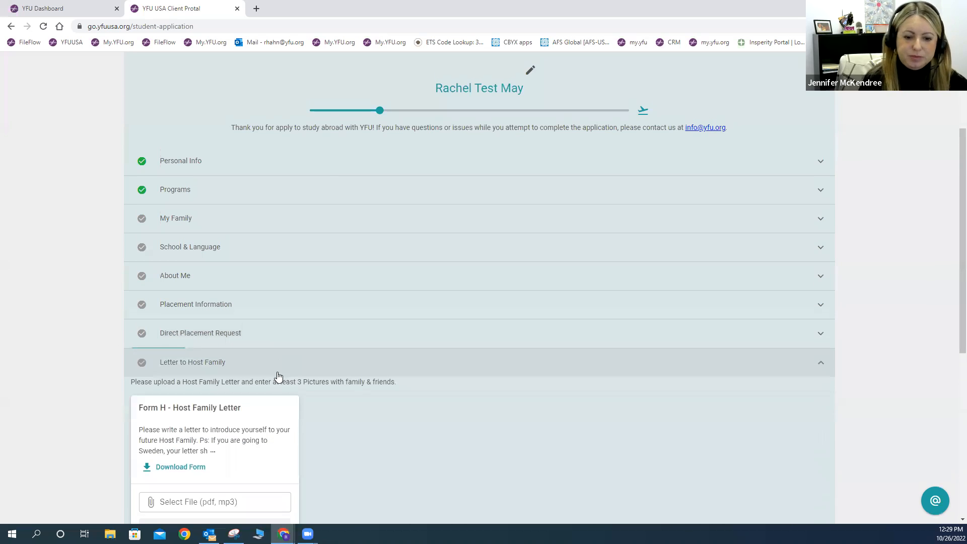
scroll(367, 378, down, 1)
scroll(367, 378, down, 4)
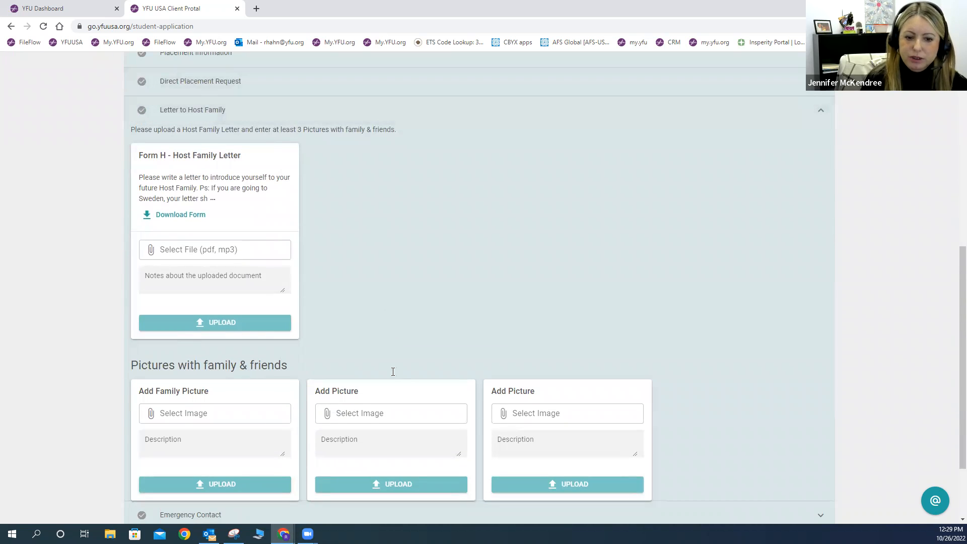
scroll(378, 397, down, 1)
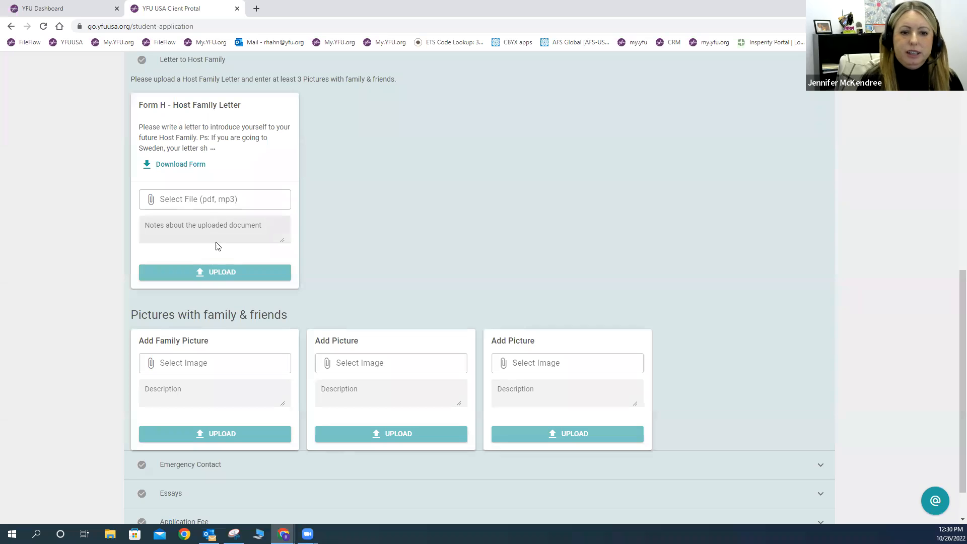
Step: Expand Emergency Contact to review its empty personal, address and contact fields
scroll(504, 212, down, 1)
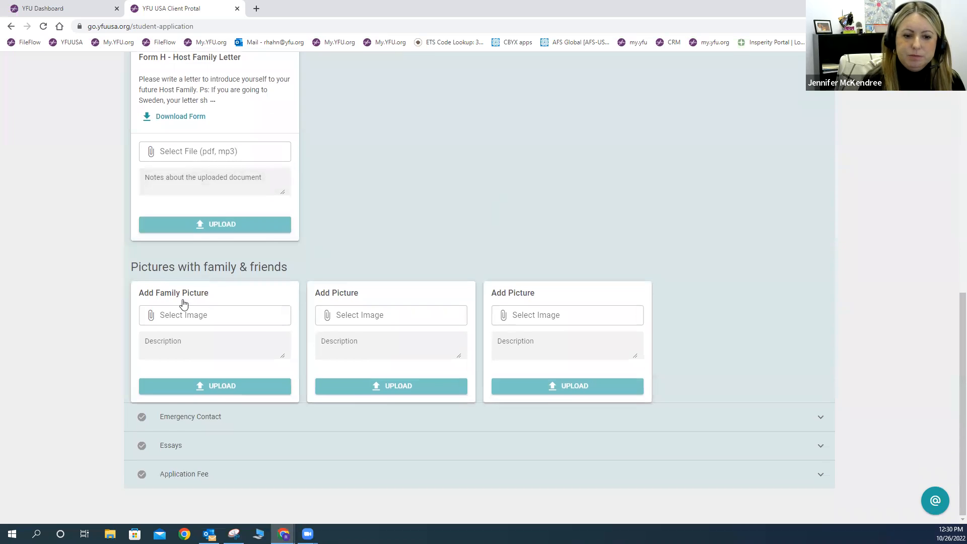
scroll(183, 303, up, 4)
scroll(297, 287, down, 4)
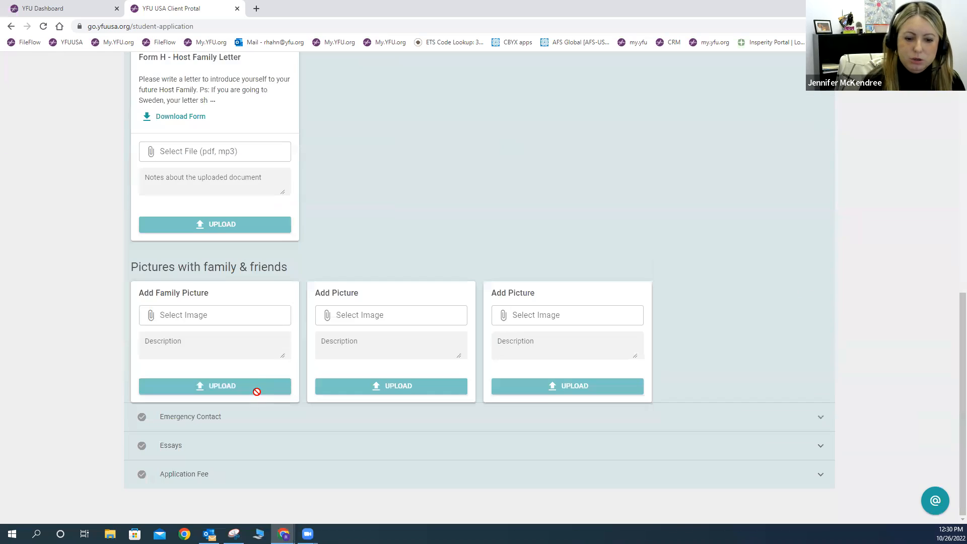
click(174, 422)
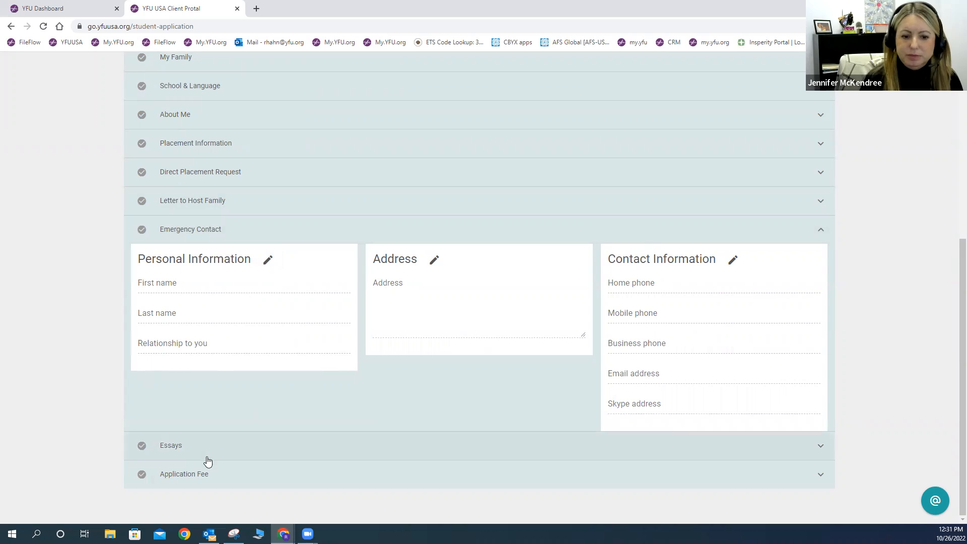
Step: Open Essay 1 in the Essays section without writing, then expand Application Fee
click(195, 445)
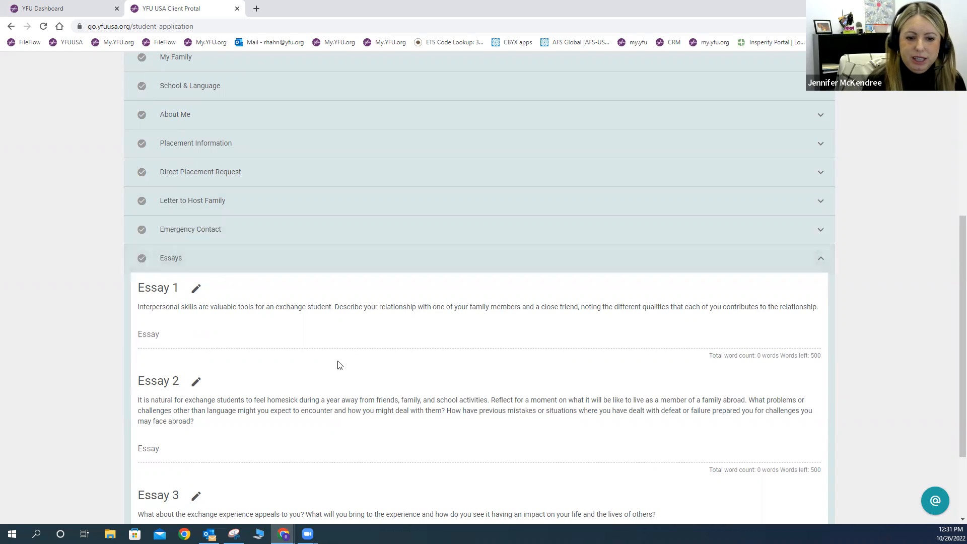
scroll(337, 371, down, 3)
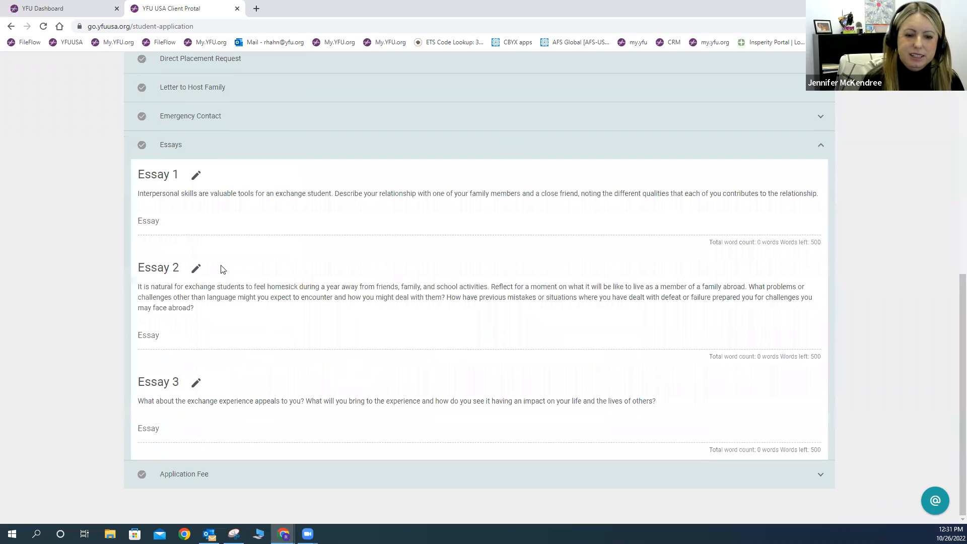
click(196, 175)
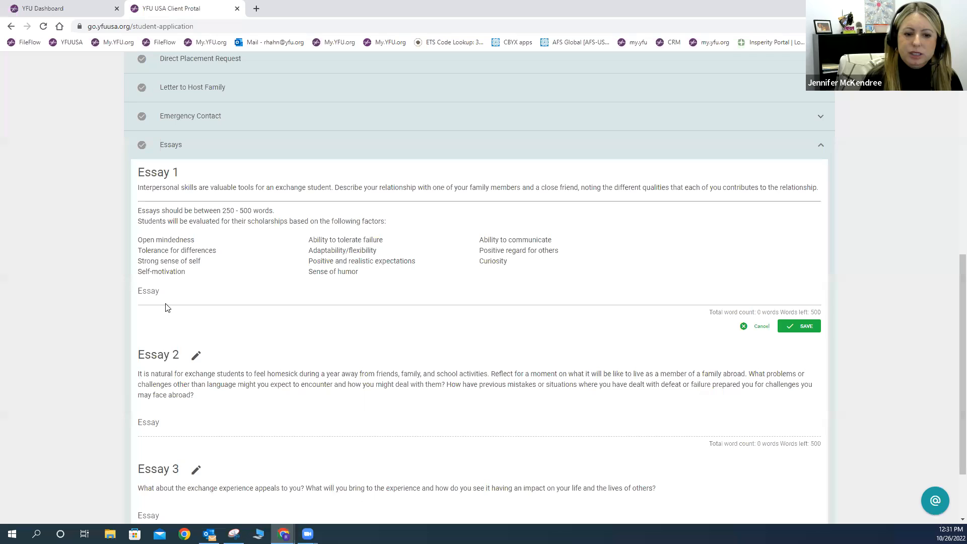
click(485, 295)
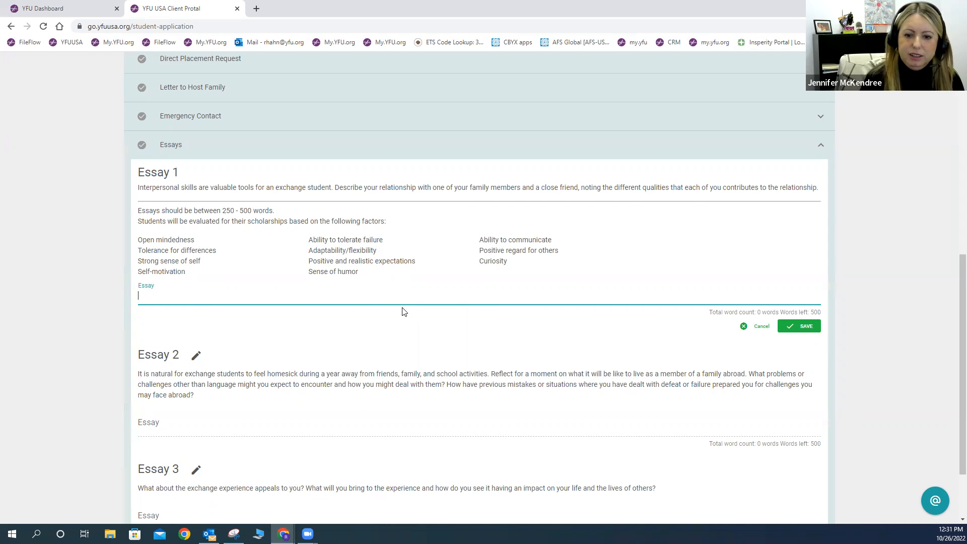
scroll(402, 311, down, 2)
click(176, 475)
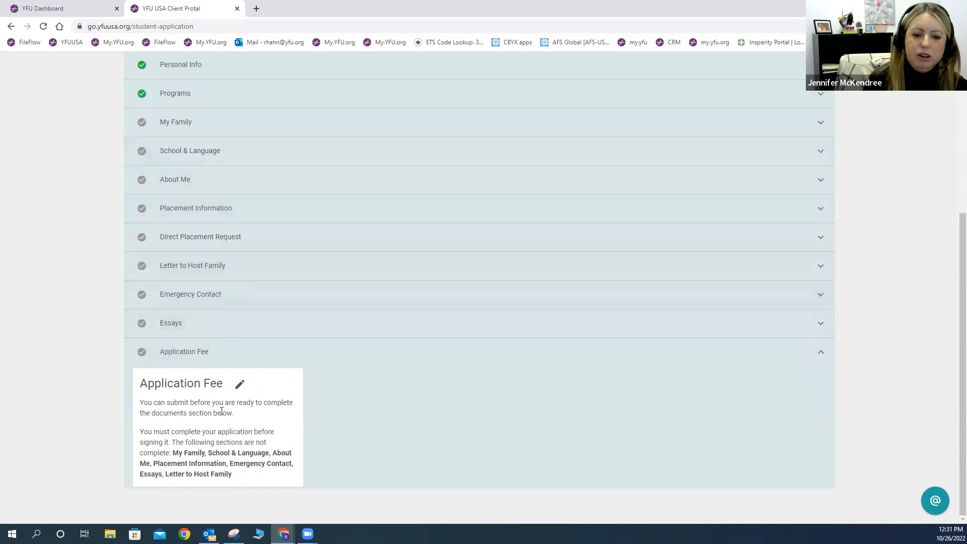
Step: Highlight the Application Fee card's note listing the incomplete application sections
drag(182, 432, 217, 455)
click(228, 453)
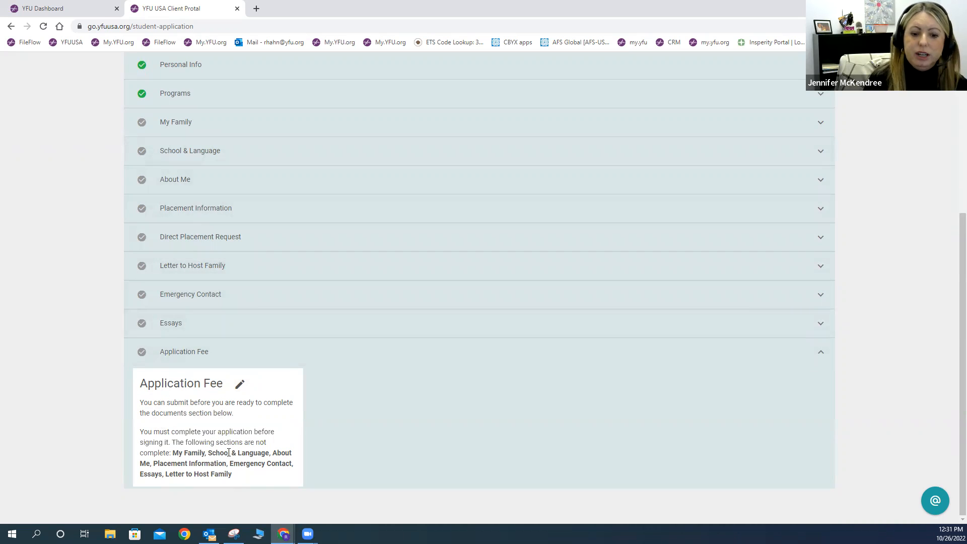
drag(143, 429, 268, 474)
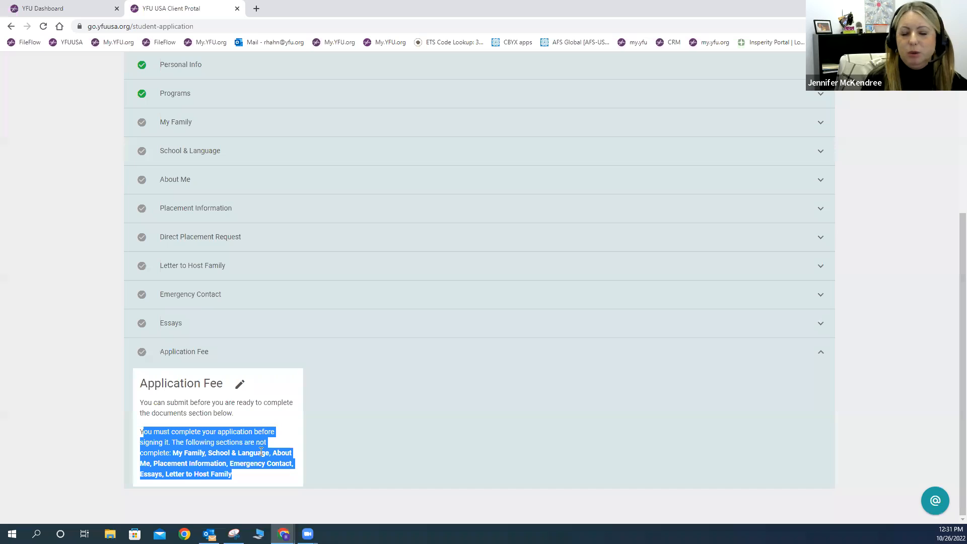
Step: Collapse the Application Fee section and return to the top of the application
scroll(488, 384, up, 1)
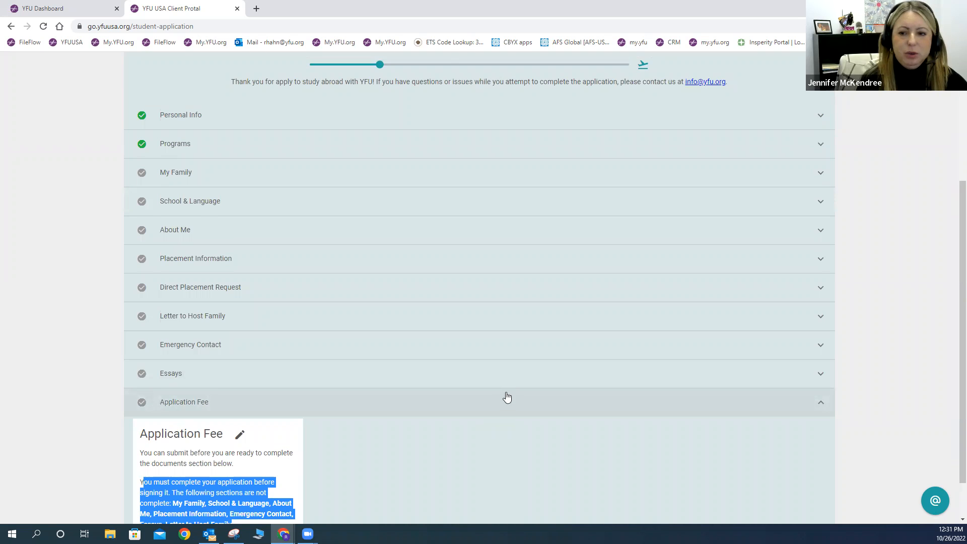
click(507, 398)
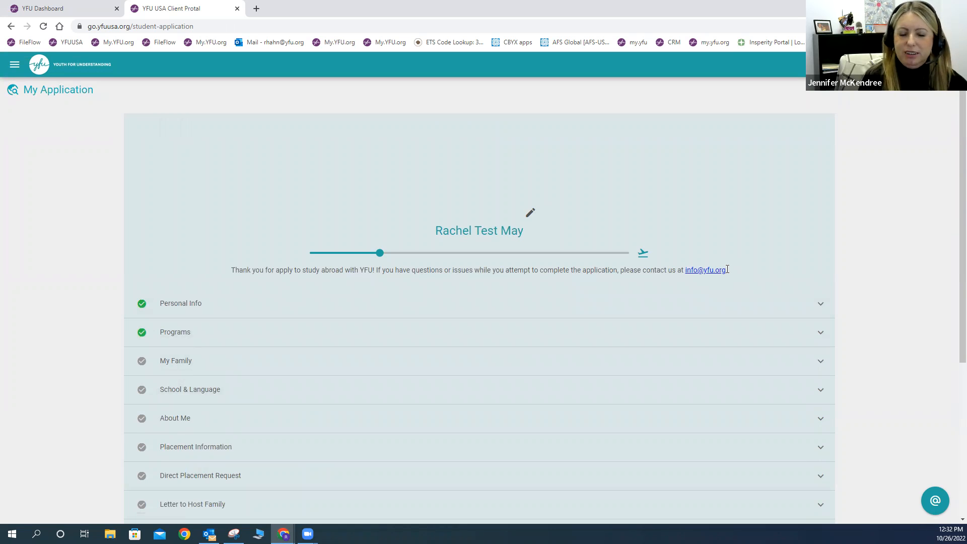
scroll(728, 270, down, 5)
scroll(844, 302, up, 5)
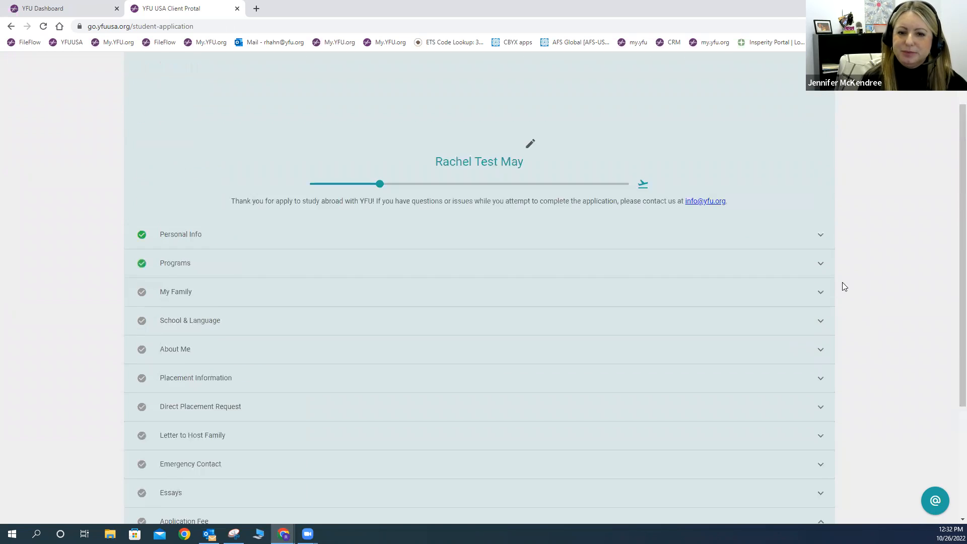